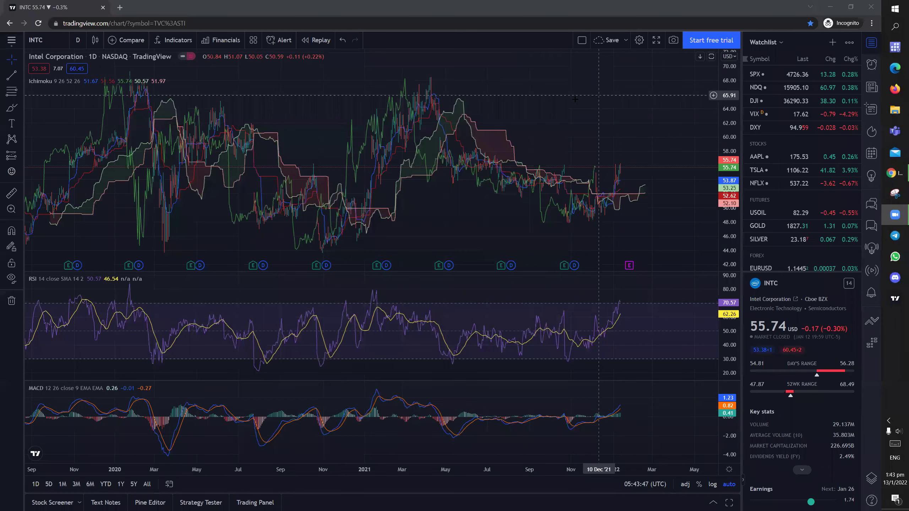
Step: Add a horizontal support line at 56.12 on the INTC daily chart
scroll(574, 103, "down", 2)
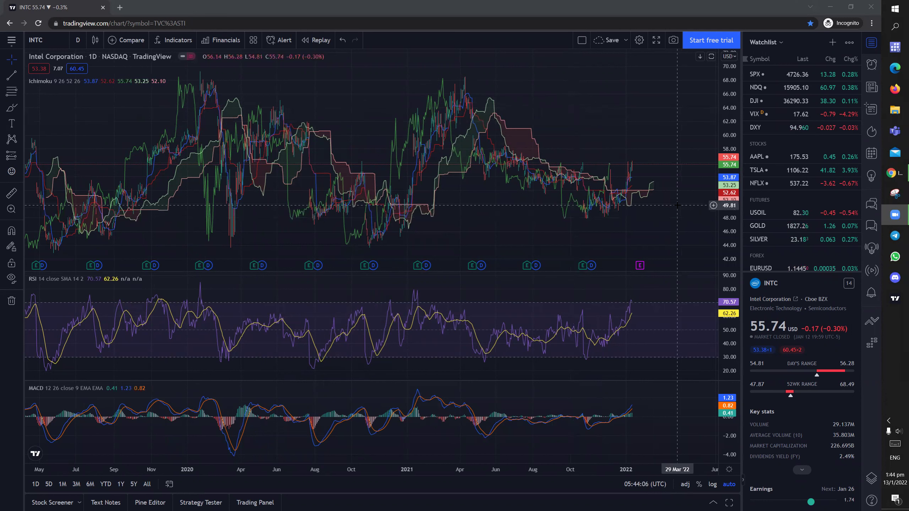
scroll(516, 330, "up", 5)
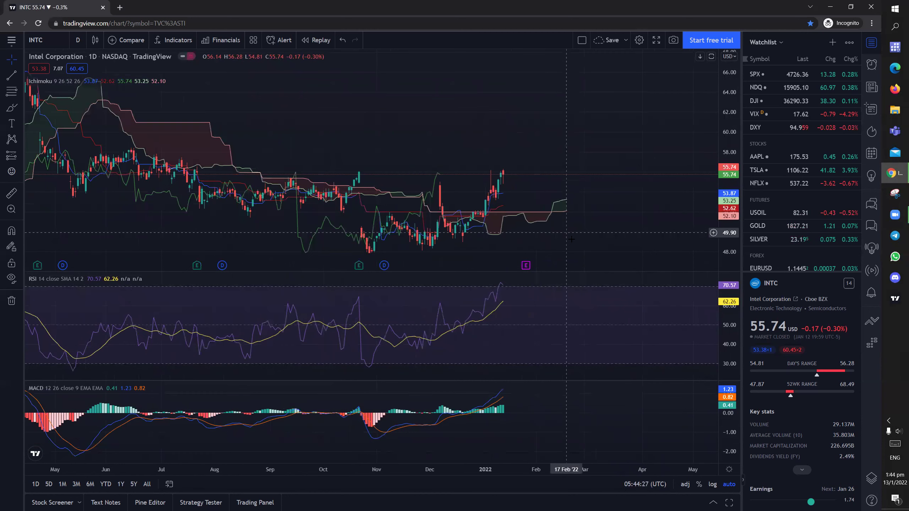
scroll(415, 349, "down", 1)
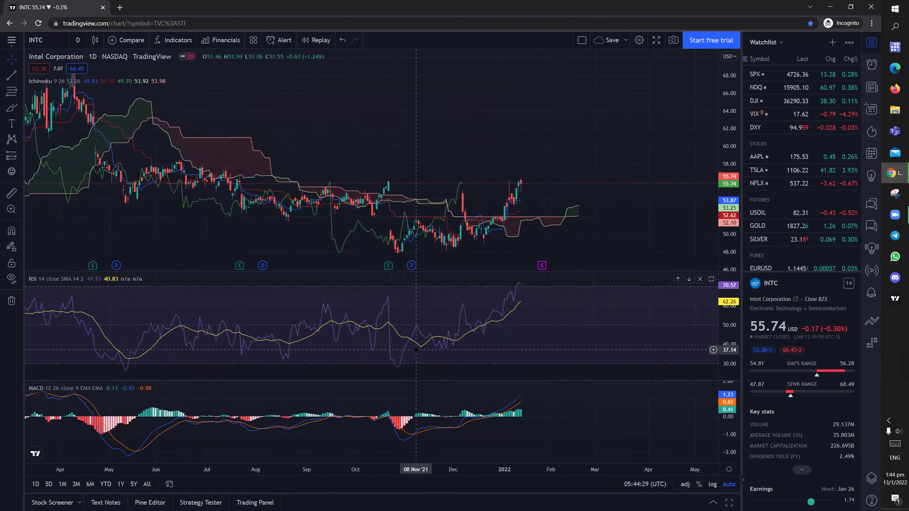
scroll(416, 350, "down", 1)
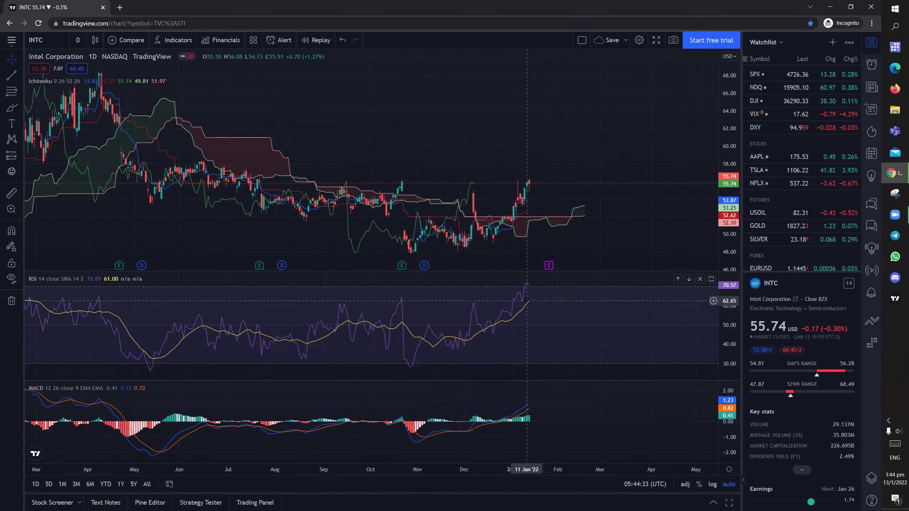
scroll(532, 305, "down", 1)
scroll(552, 387, "up", 3)
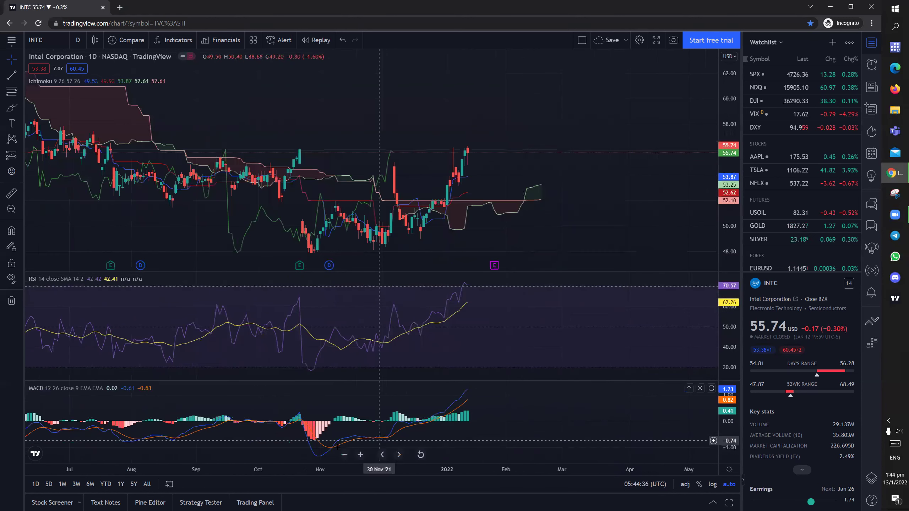
scroll(509, 196, "down", 2)
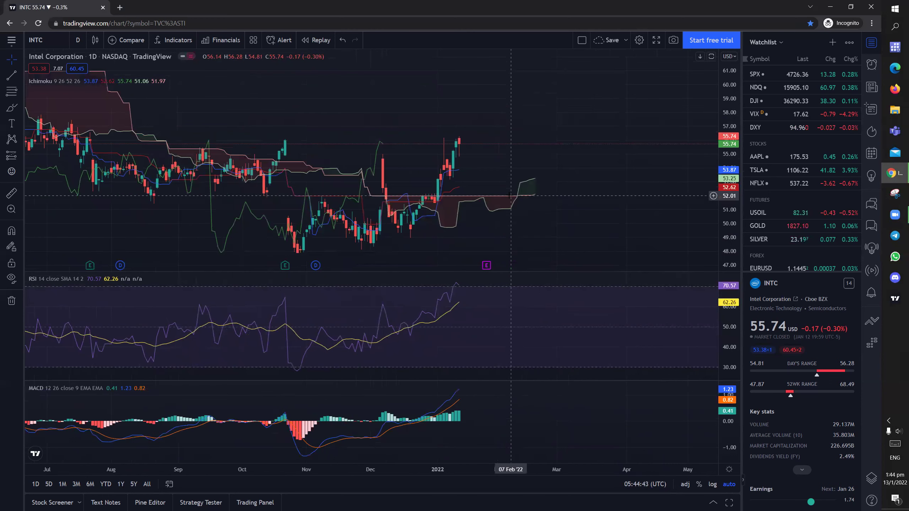
scroll(509, 196, "down", 2)
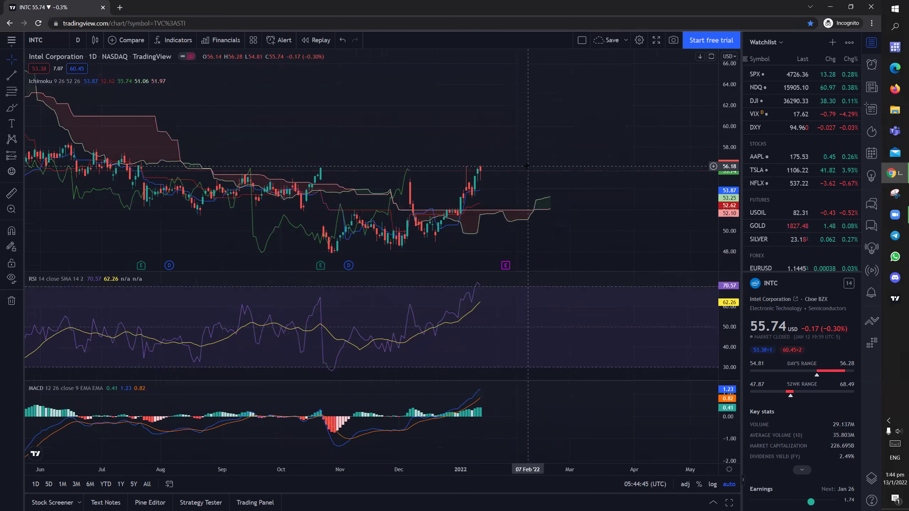
scroll(528, 166, "down", 2)
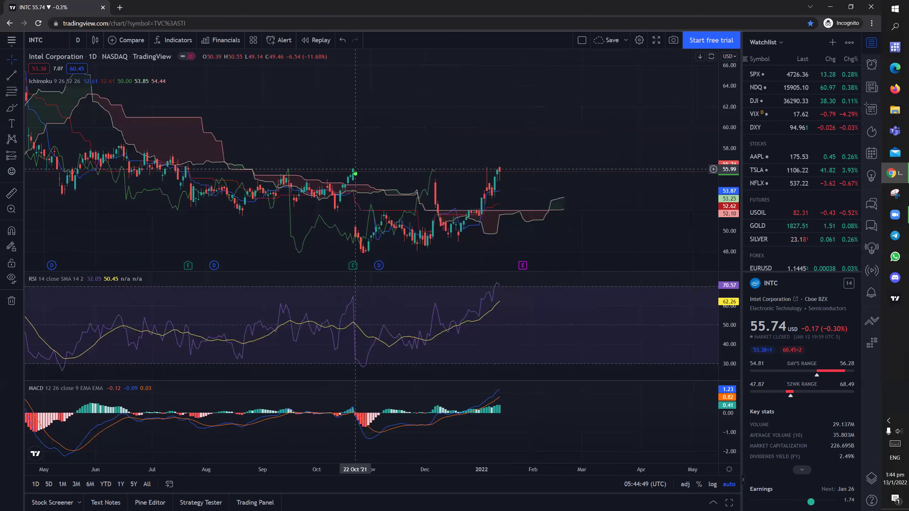
key("alt+h")
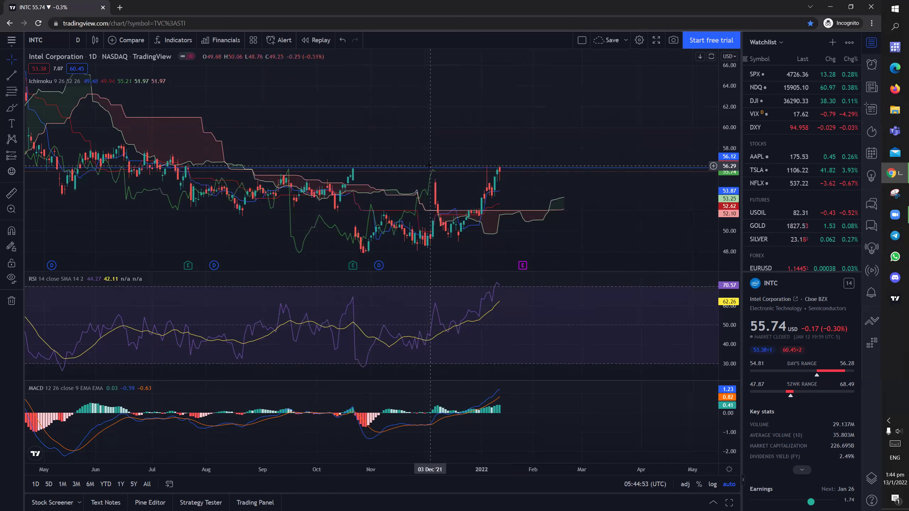
scroll(437, 153, "down", 3)
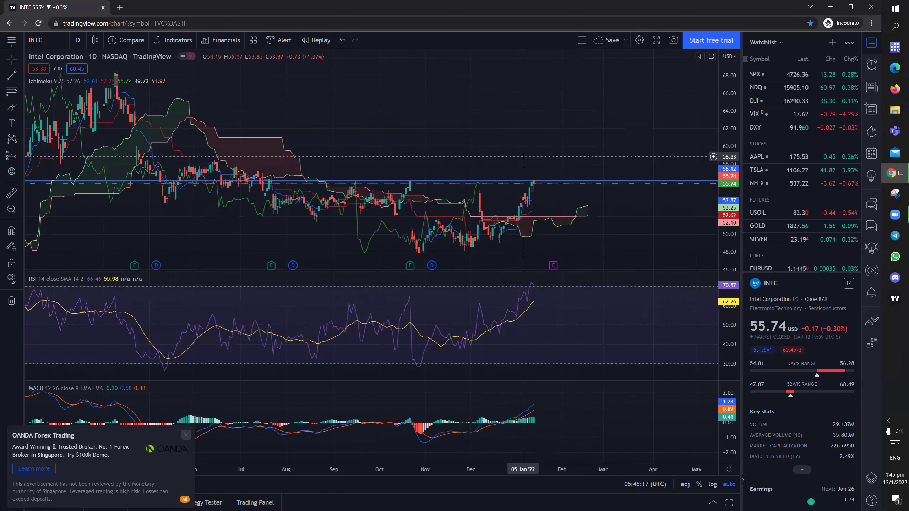
Step: Add a second horizontal line just above the support line and raise it to 59.08
key("alt+h")
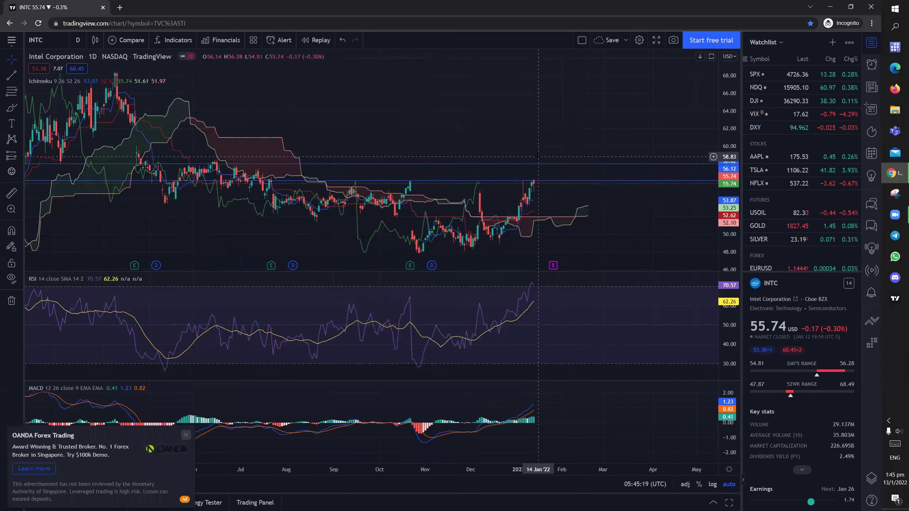
left_click_drag(542, 168, 544, 158)
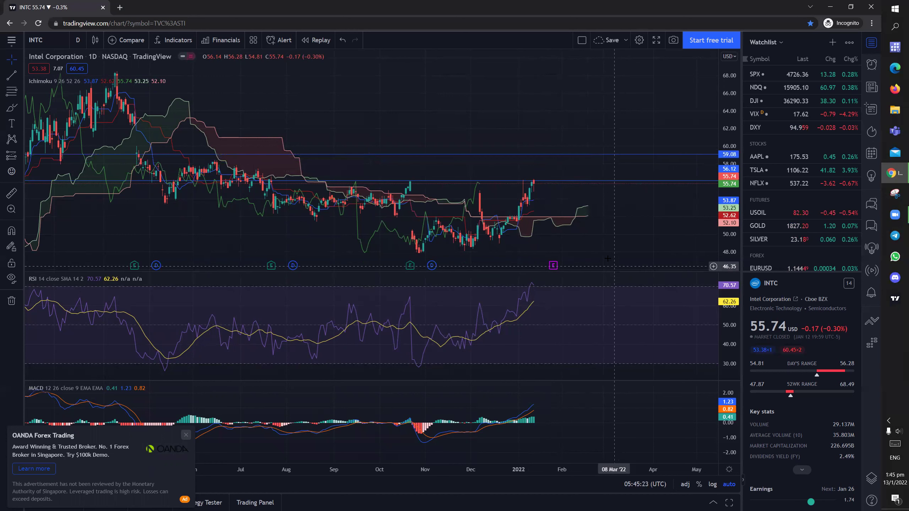
scroll(599, 247, "down", 2)
scroll(599, 247, "down", 1)
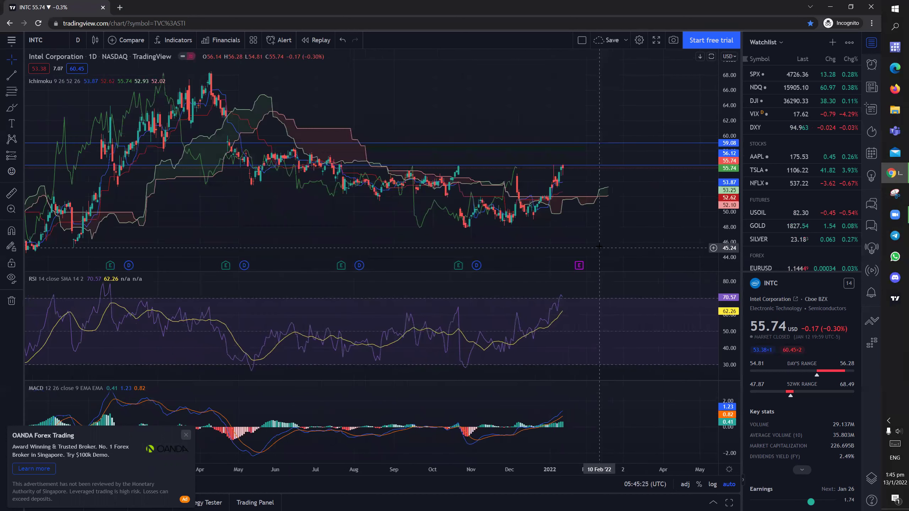
scroll(603, 421, "down", 1)
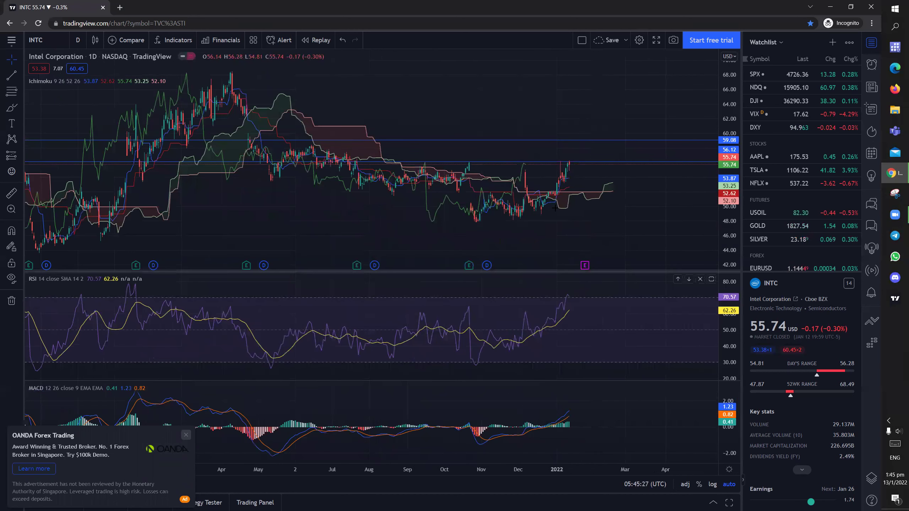
Step: Draw a Fibonacci retracement from the 68.49 high down to the 47.87 low
left_click_drag(550, 197, 507, 203)
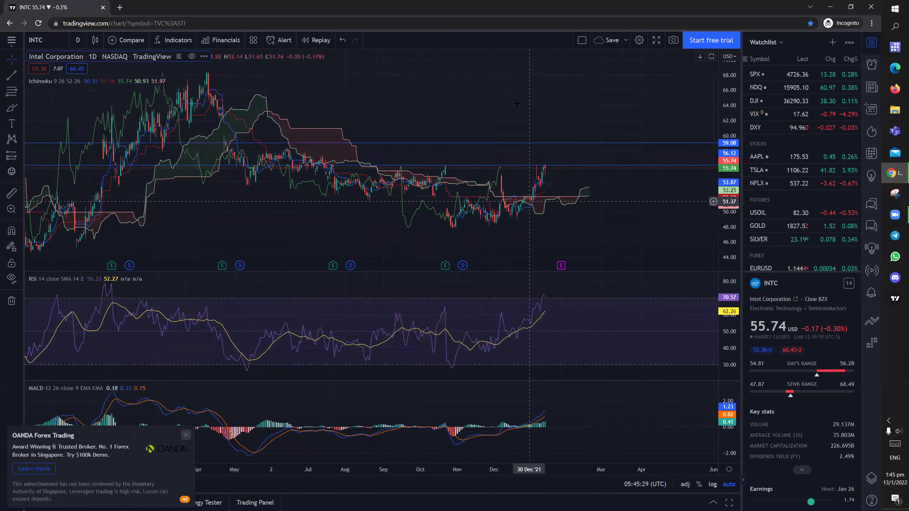
key("alt+f")
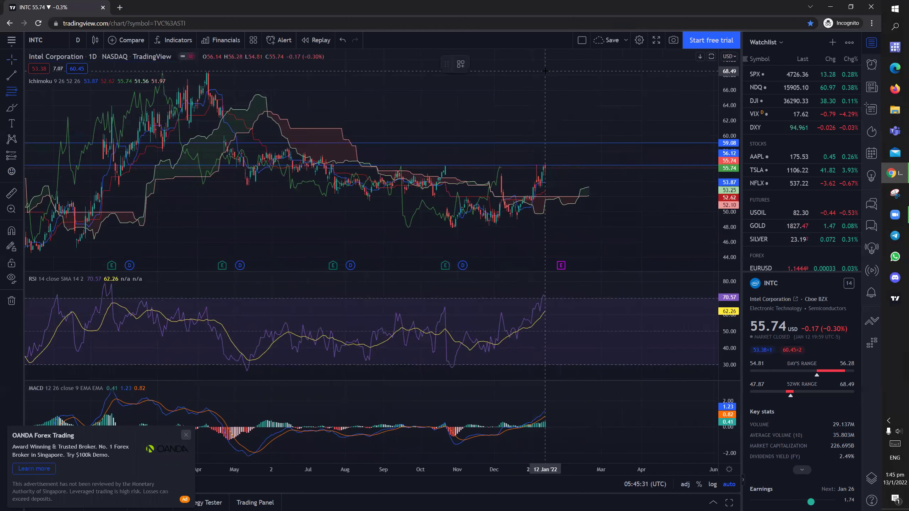
left_click(545, 71)
left_click(390, 224)
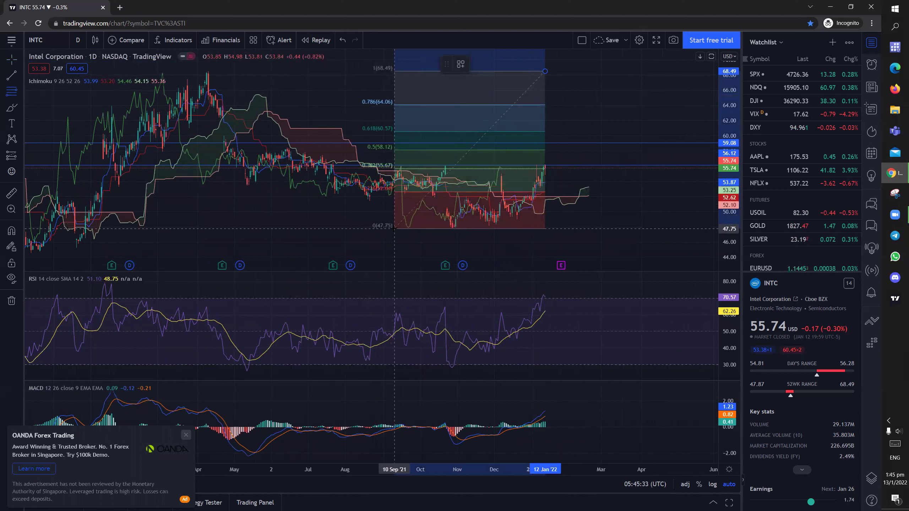
left_click(397, 228)
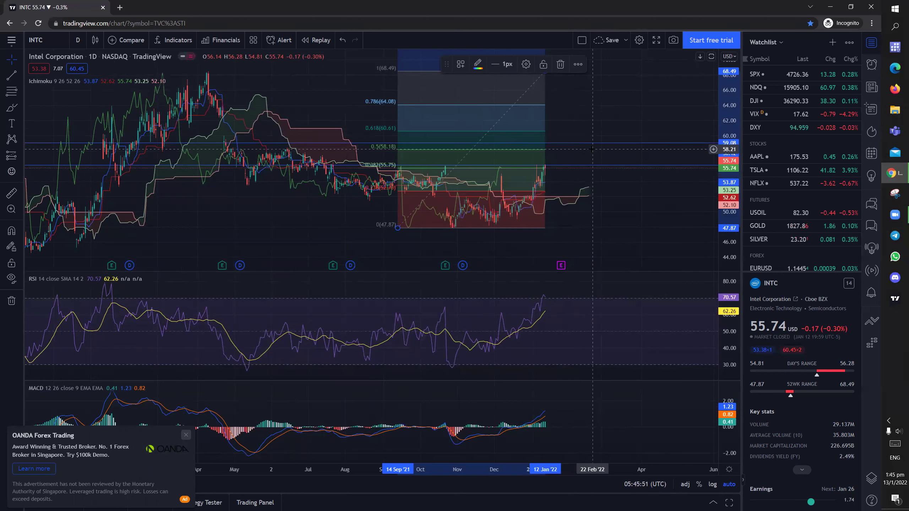
scroll(497, 138, "down", 1)
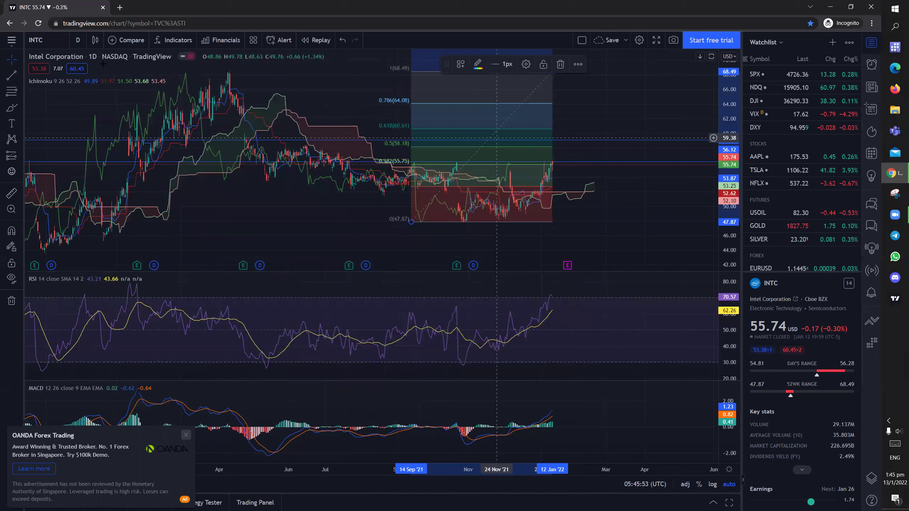
scroll(93, 56, "down", 1)
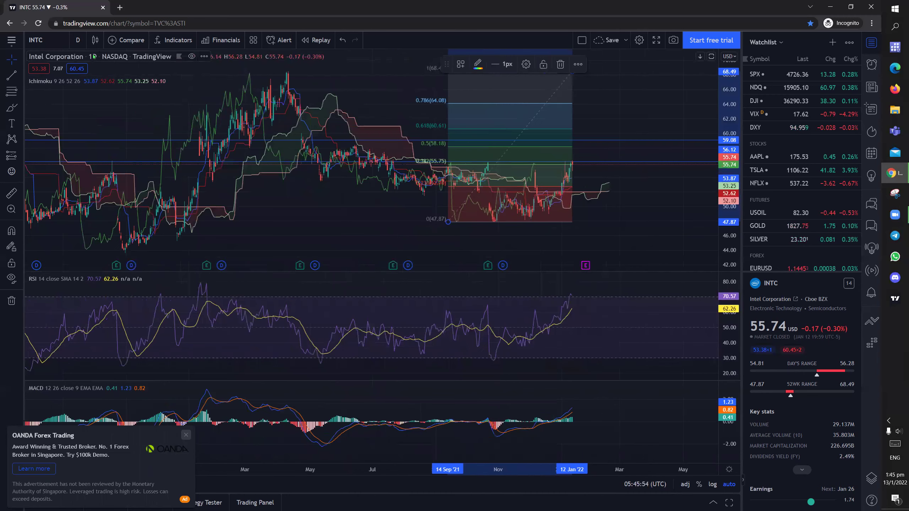
Step: Change the chart symbol to SQ (Block, Inc.), keeping the daily interval and indicators
left_click(56, 42)
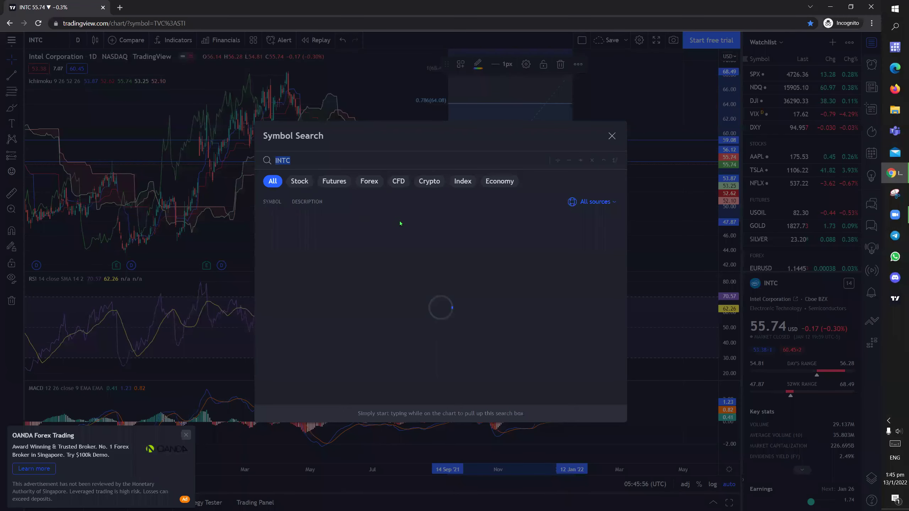
type("SQ")
left_click(488, 188)
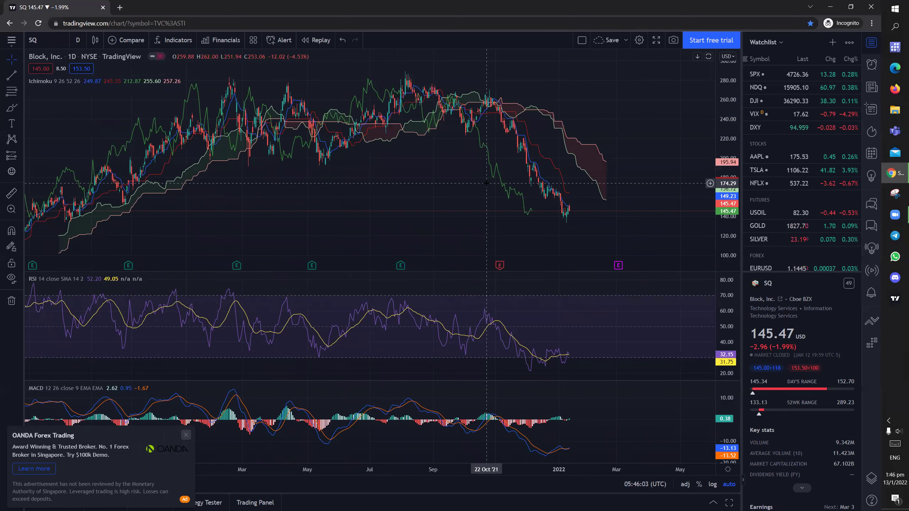
scroll(489, 178, "down", 1)
scroll(488, 179, "down", 1)
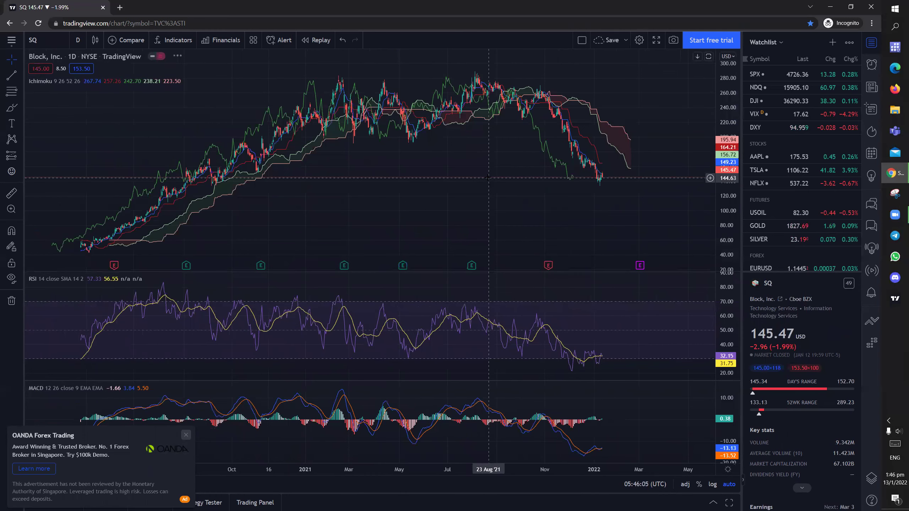
scroll(489, 152, "down", 1)
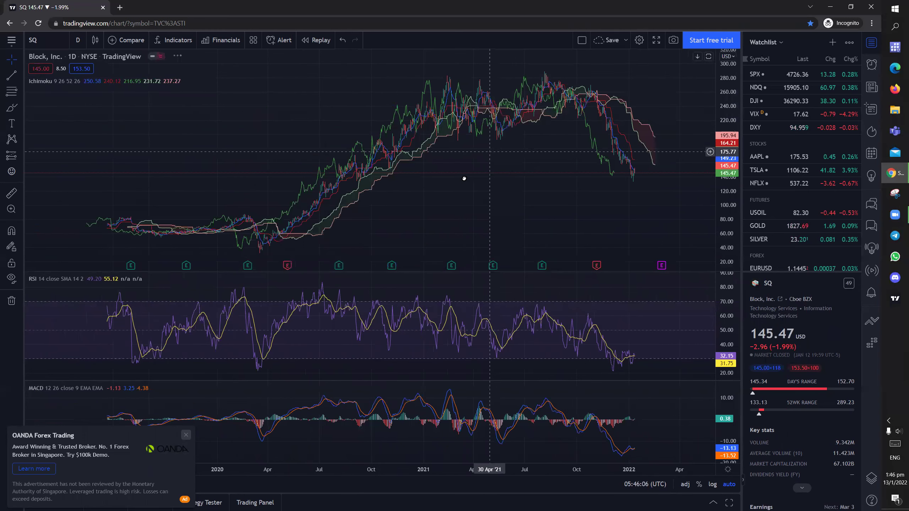
scroll(463, 179, "down", 2)
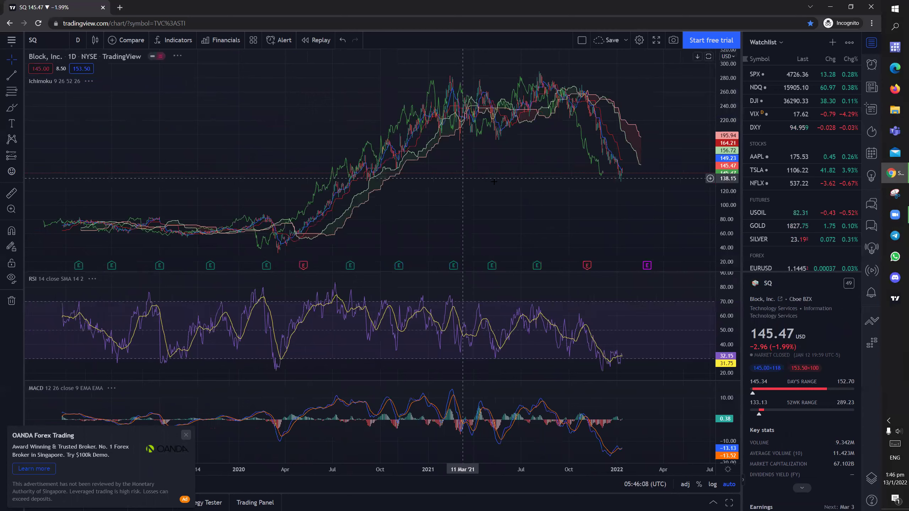
scroll(493, 181, "right", 2)
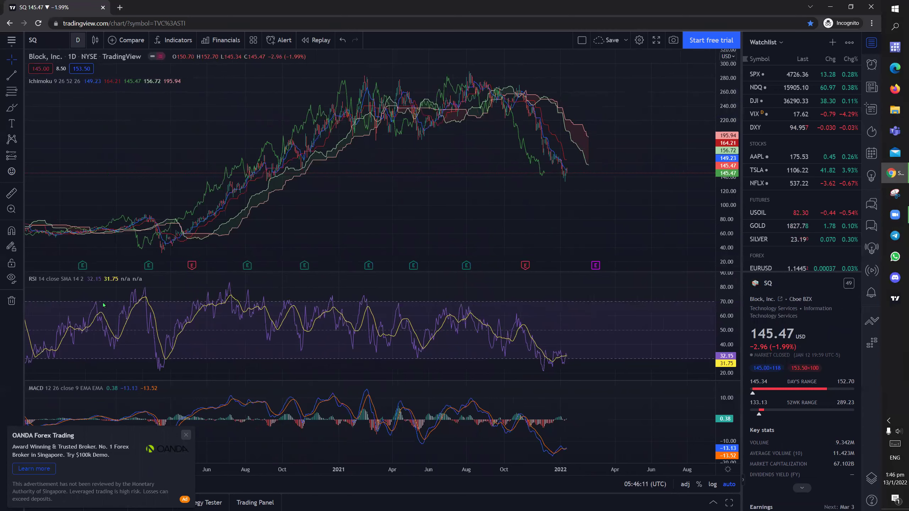
Step: Switch SQ to weekly candles and circle the 2017, 2020, 2022 RSI lows and MACD turn in pink
left_click(78, 40)
left_click(112, 328)
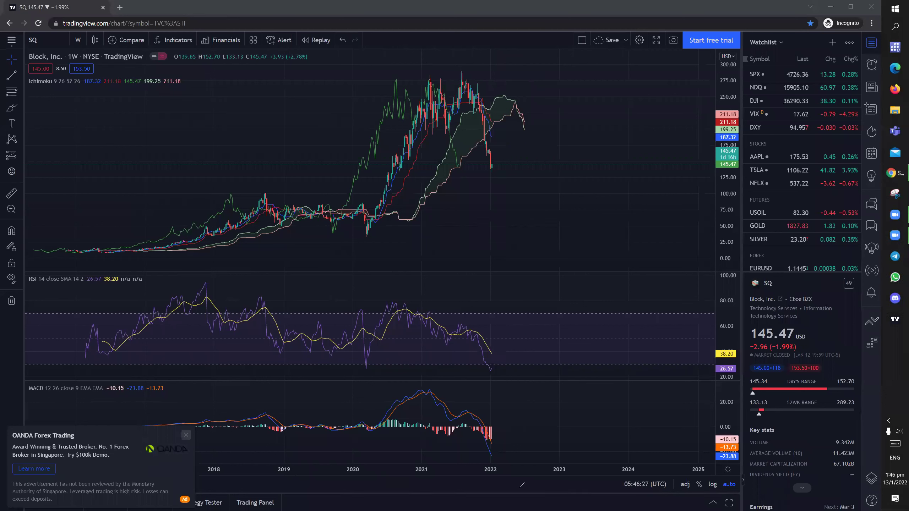
left_click_drag(492, 457, 510, 435)
mouse_move(382, 353)
left_mouse_down()
mouse_move(372, 352)
mouse_move(365, 375)
mouse_move(384, 356)
left_mouse_up()
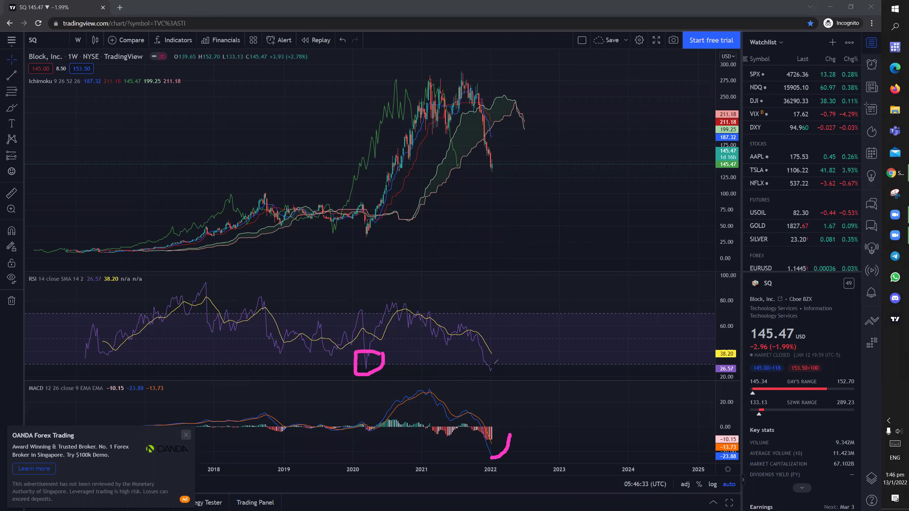
mouse_move(496, 363)
left_mouse_down()
mouse_move(486, 366)
mouse_move(492, 376)
mouse_move(499, 363)
left_mouse_up()
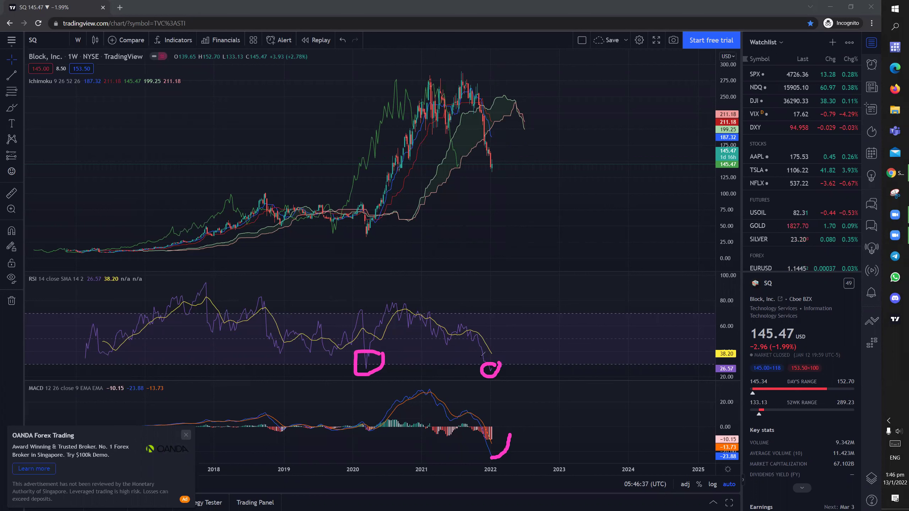
mouse_move(104, 343)
left_mouse_down()
mouse_move(120, 355)
mouse_move(114, 344)
left_mouse_up()
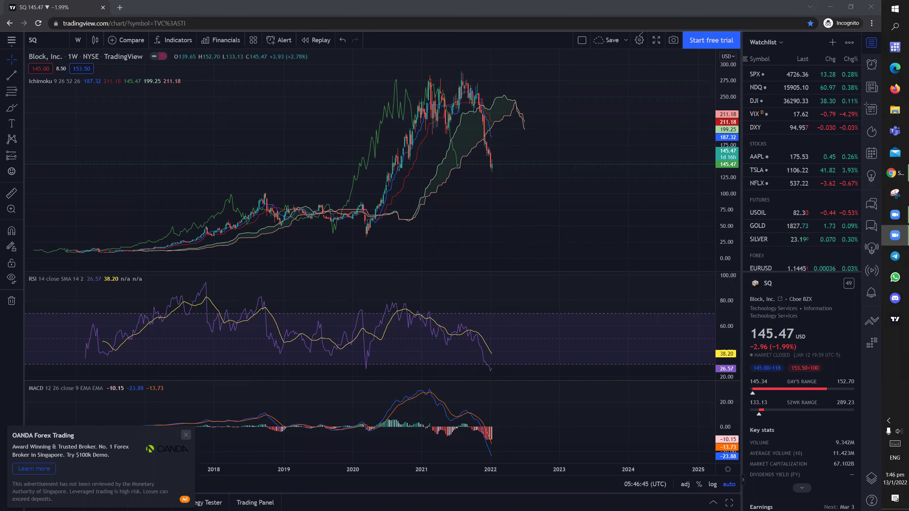
Step: Draw a Fibonacci retracement from the late-2019 low (32.59) to the 2021 peak (289.28)
left_click(77, 40)
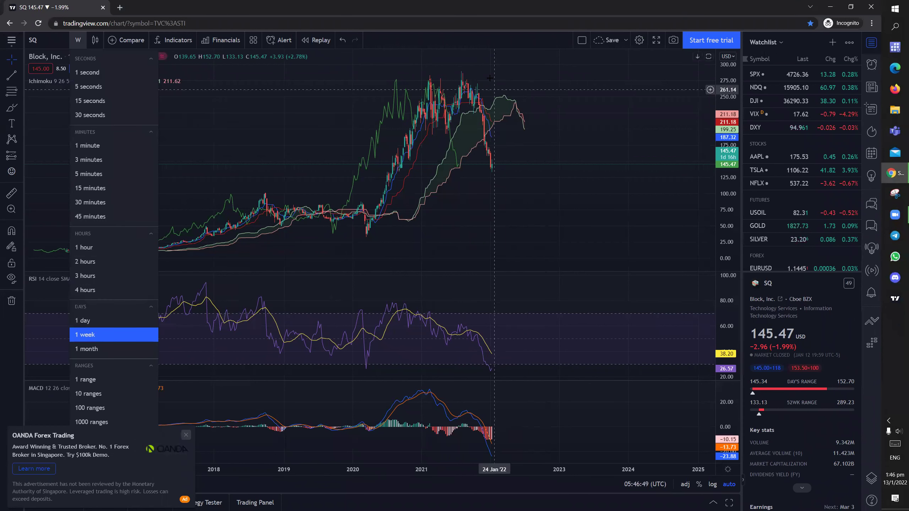
key("Escape")
key("alt+f")
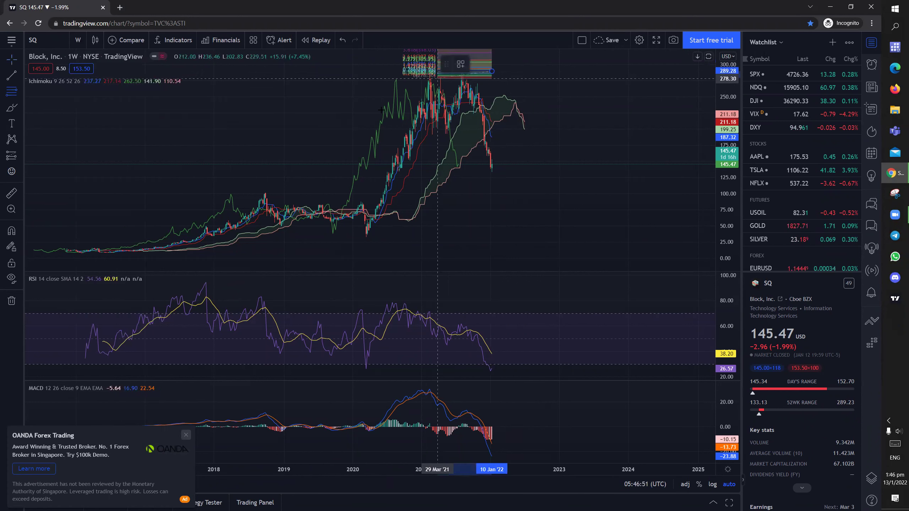
mouse_move(438, 76)
left_mouse_down()
mouse_move(345, 125)
mouse_move(345, 237)
left_mouse_up()
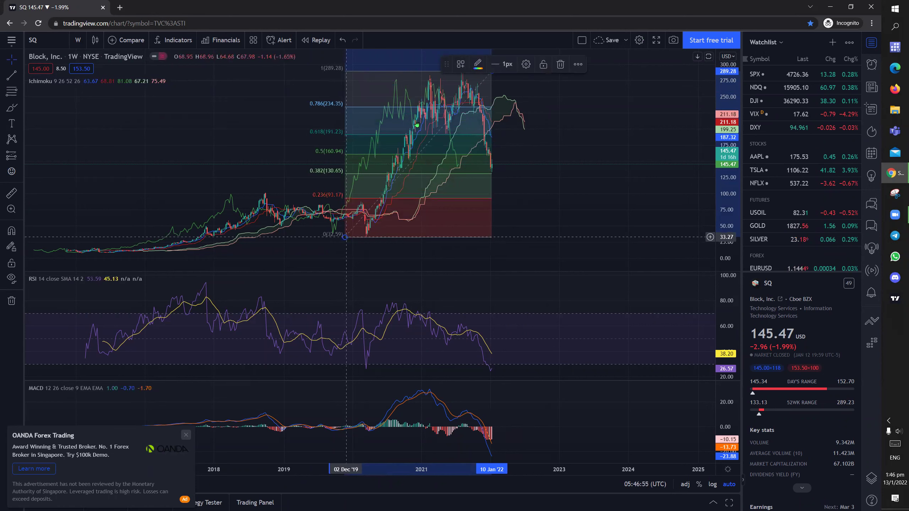
left_click_drag(556, 165, 576, 167)
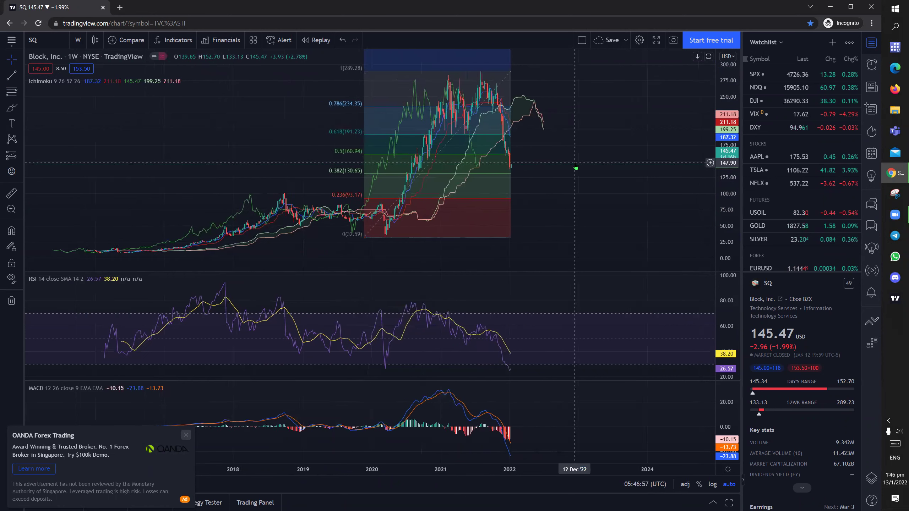
scroll(345, 177, "up", 3)
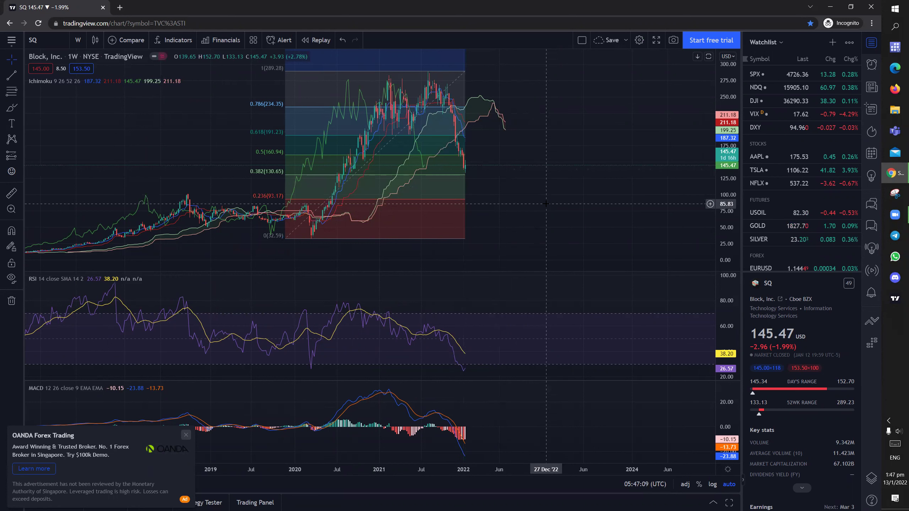
left_click_drag(546, 204, 595, 198)
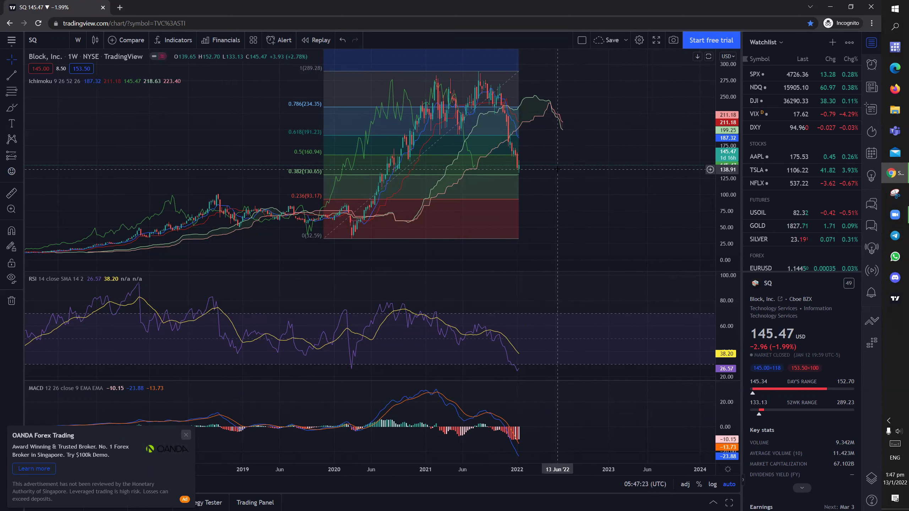
scroll(587, 156, "down", 3)
scroll(578, 192, "up", 3)
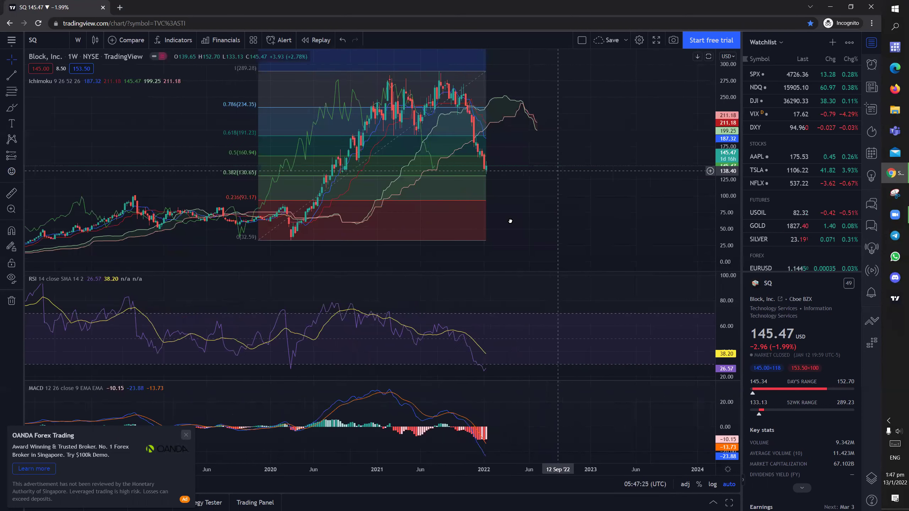
scroll(594, 93, "right", 2)
Step: Draw a second Fibonacci retracement from the 289.94 peak down to the recent low near 131.87
key("alt+f")
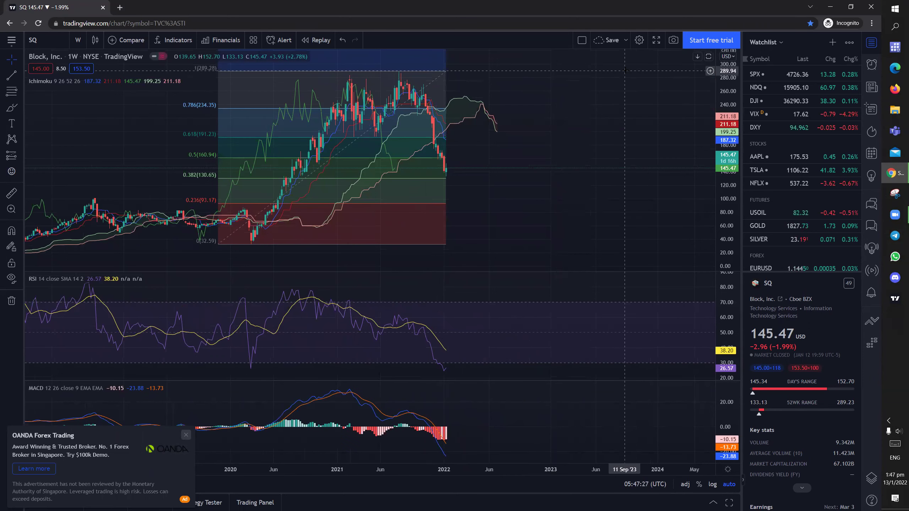
left_click(625, 71)
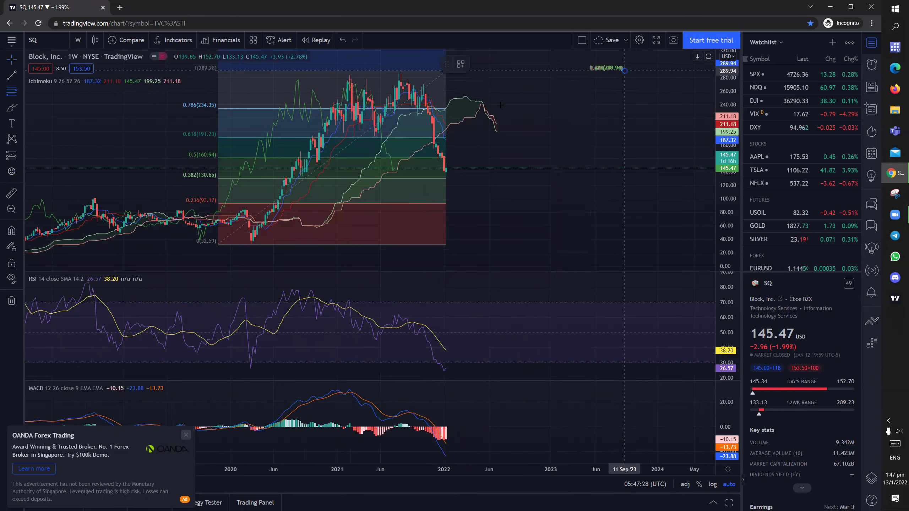
left_click(465, 176)
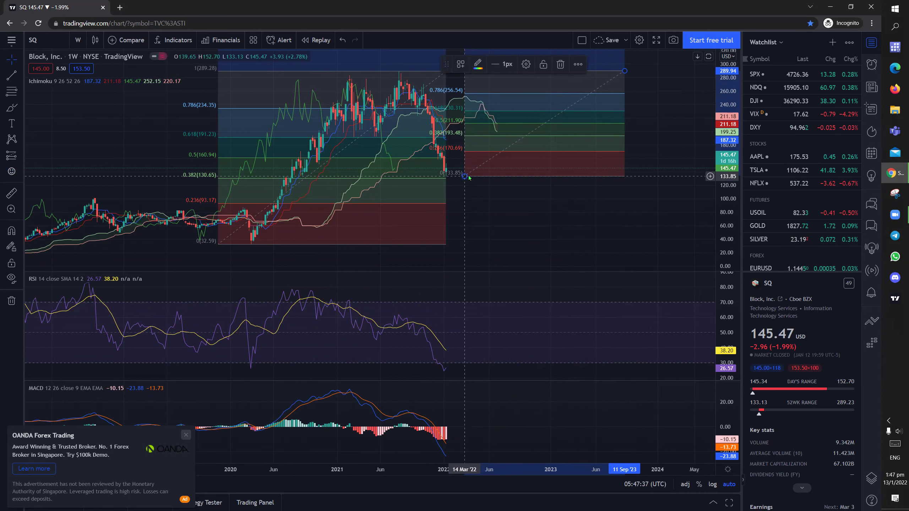
left_click_drag(467, 175, 479, 179)
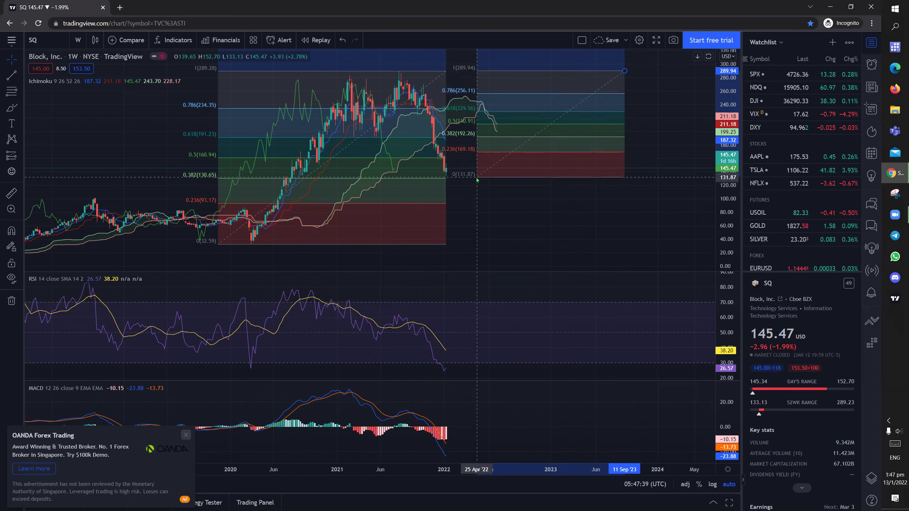
scroll(444, 170, "down", 1)
scroll(444, 170, "down", 1)
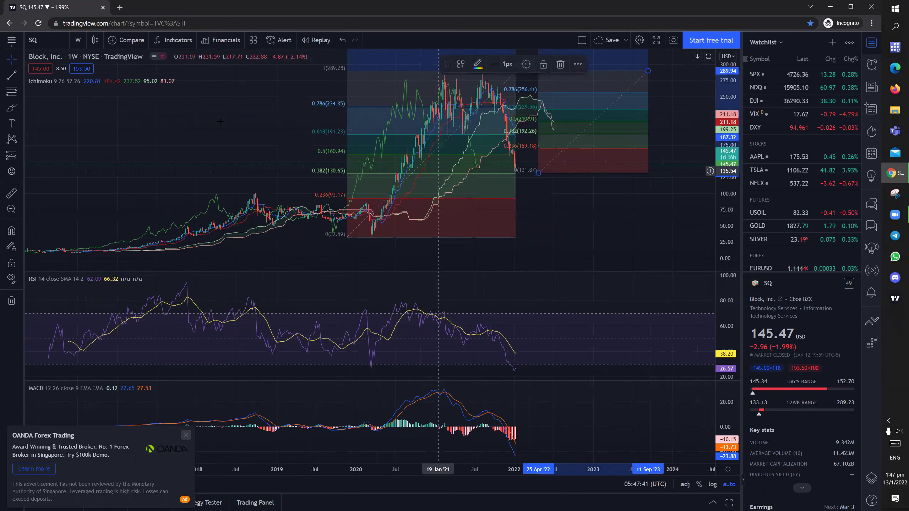
Step: Load the Sea Limited (SE) chart, try daily bars, then return it to weekly candles
left_click(53, 44)
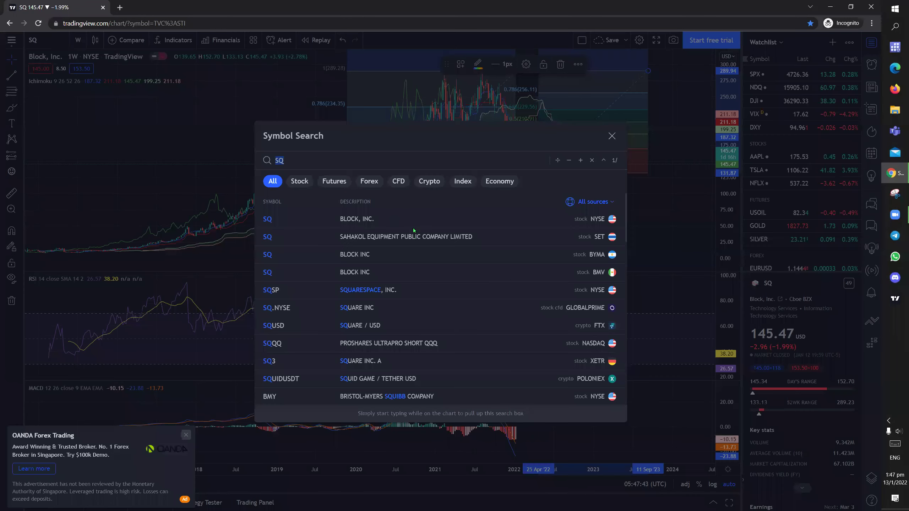
left_click(426, 222)
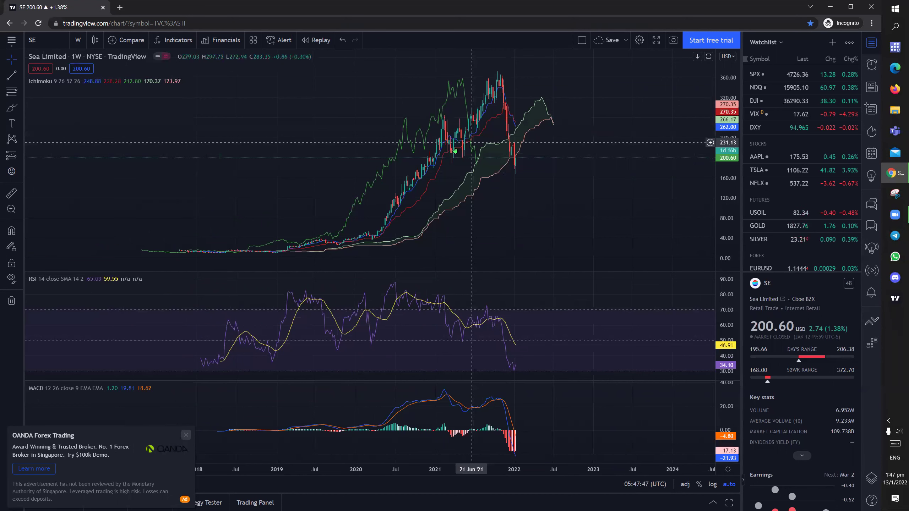
left_click(83, 43)
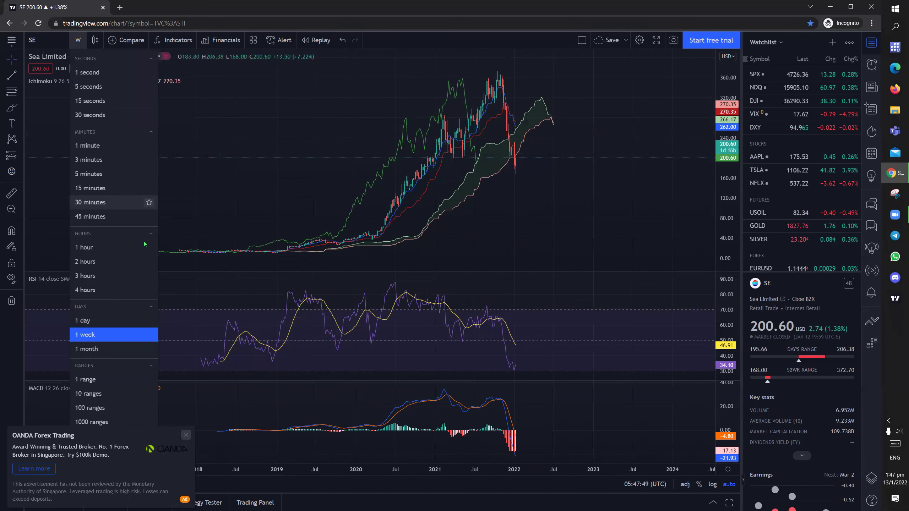
left_click(114, 321)
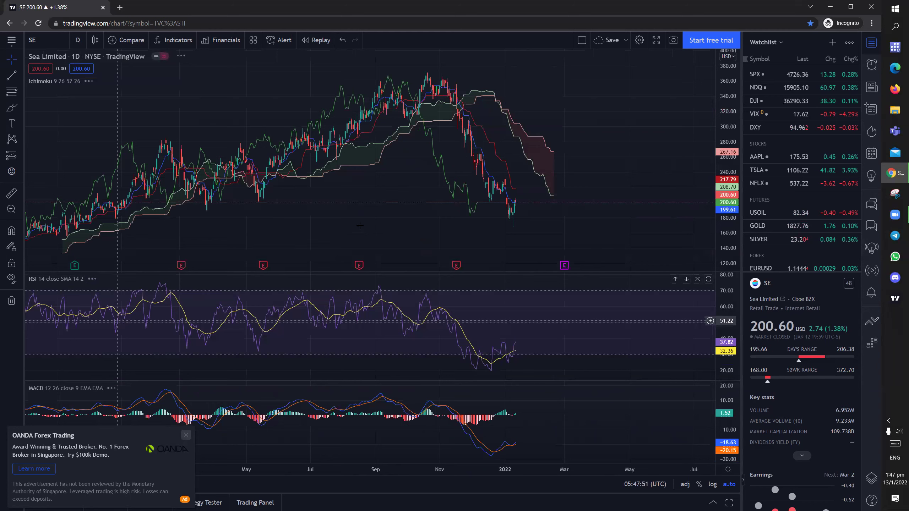
scroll(360, 225, "up", 2)
scroll(360, 226, "up", 2)
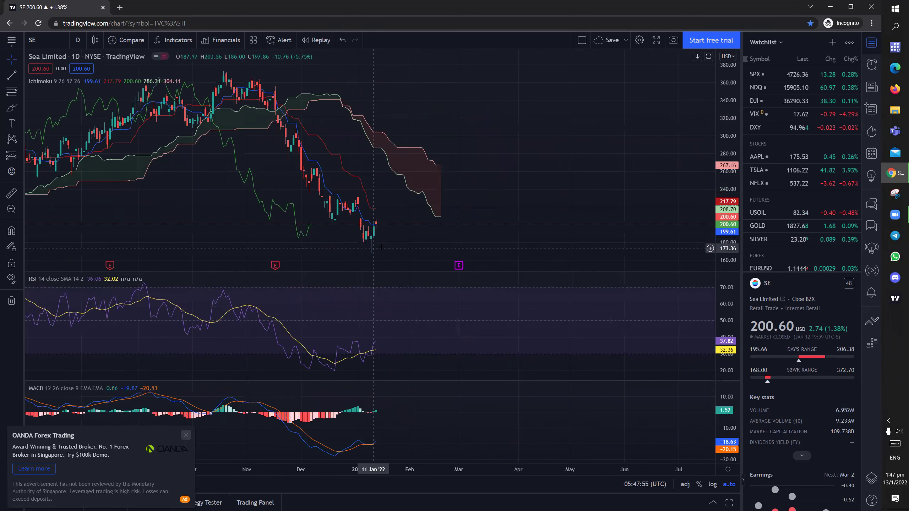
left_click(78, 40)
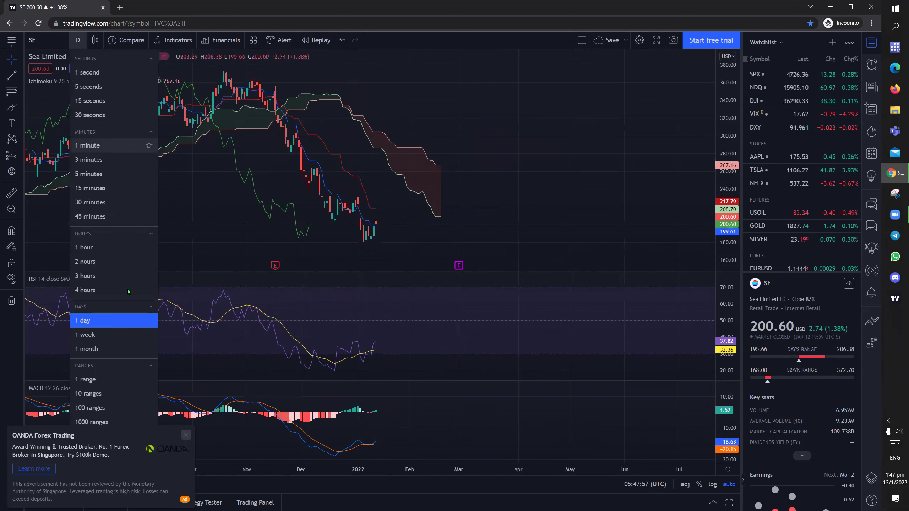
left_click(116, 332)
left_click_drag(316, 204, 398, 204)
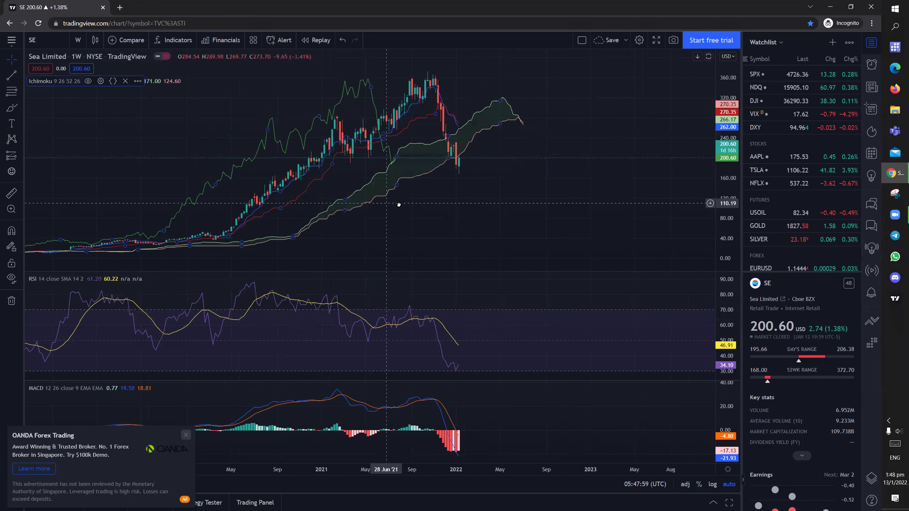
Step: Add the Volume indicator to the weekly SE chart
left_click(173, 40)
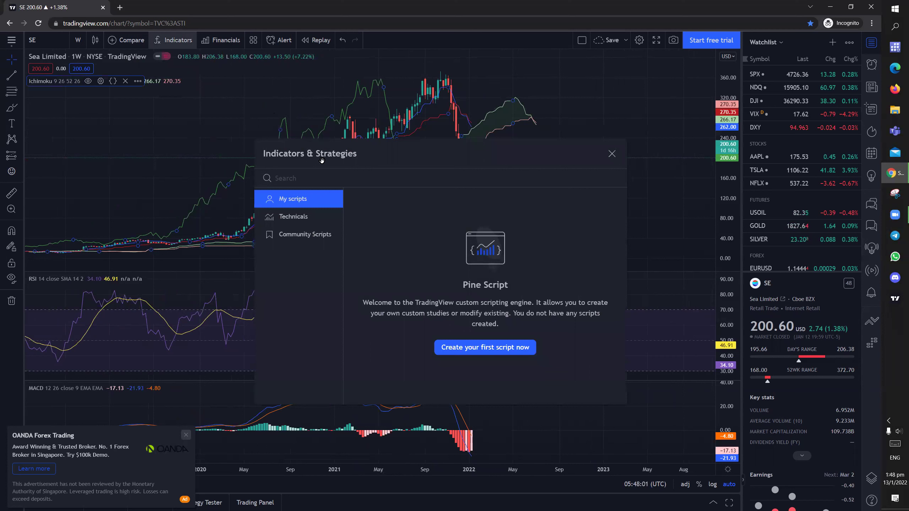
type("v")
left_click(368, 226)
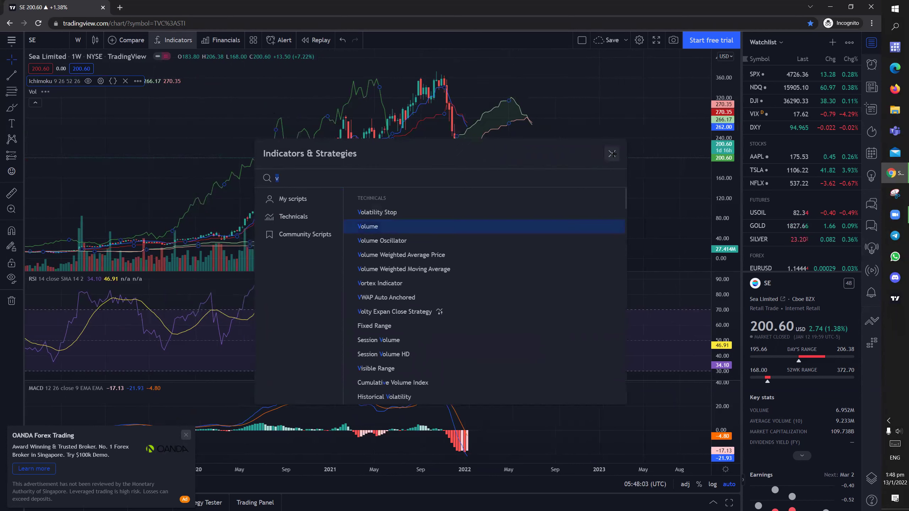
key("Escape")
scroll(508, 175, "up", 3)
Step: Close the broker advertisement popup and zoom out to show history back to 2018
left_click_drag(584, 239, 637, 236)
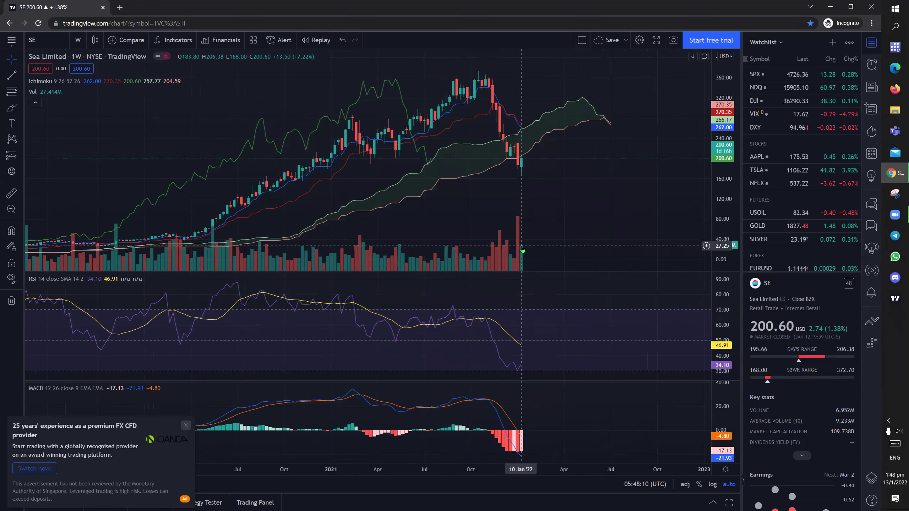
scroll(536, 164, "down", 2)
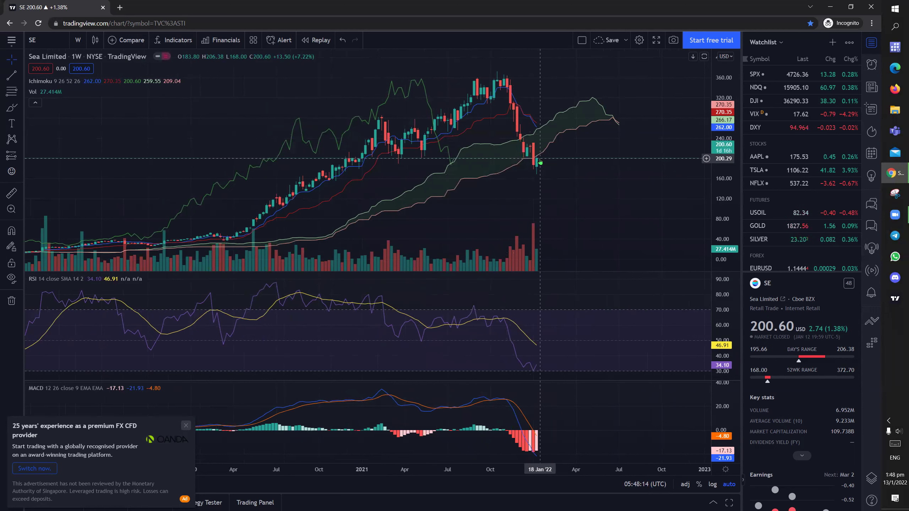
scroll(541, 163, "down", 1)
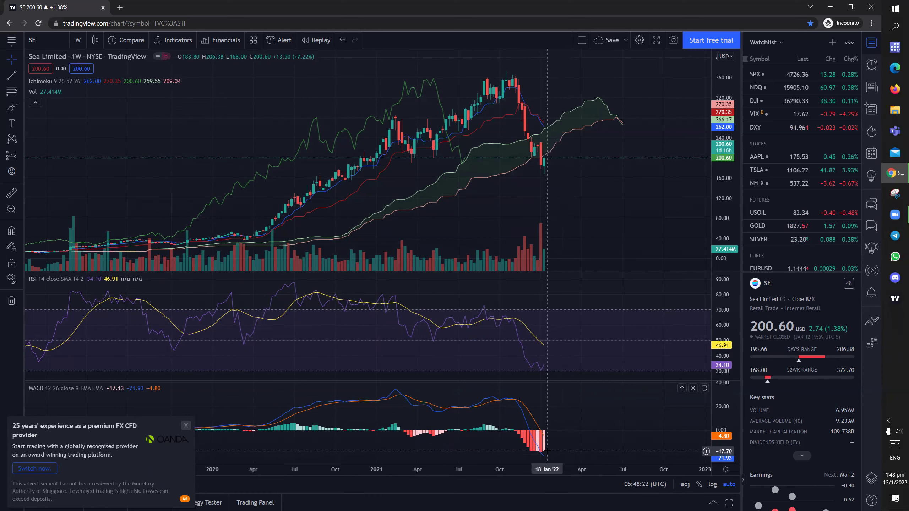
scroll(564, 440, "down", 3)
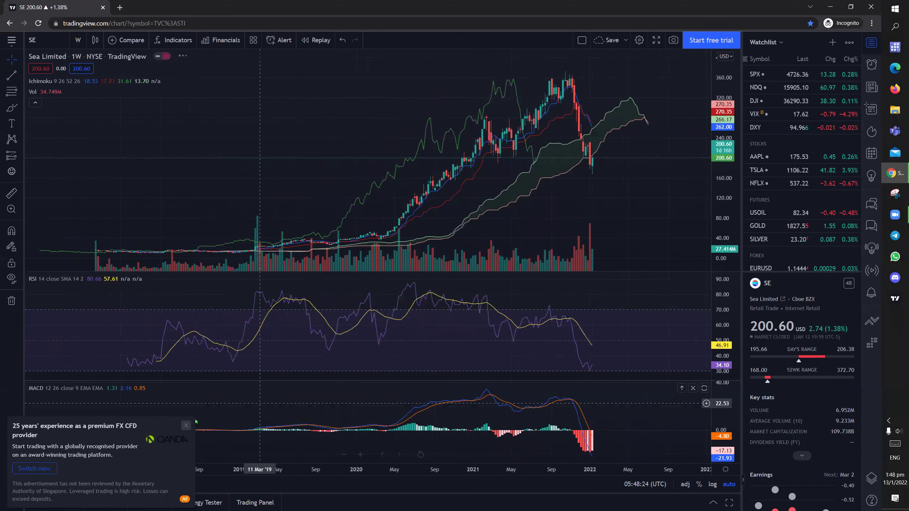
left_click(185, 426)
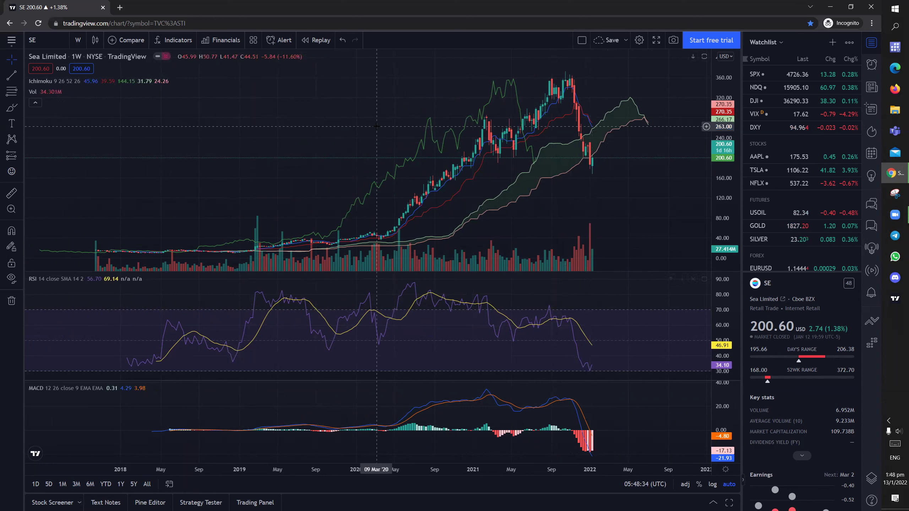
scroll(427, 136, "up", 2)
Step: Switch the SE chart to the 1-day interval
left_click(78, 40)
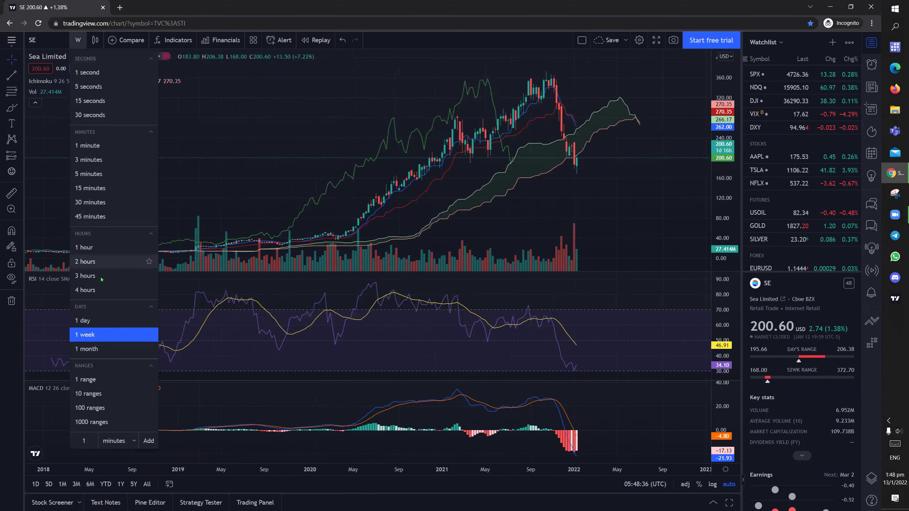
left_click(90, 320)
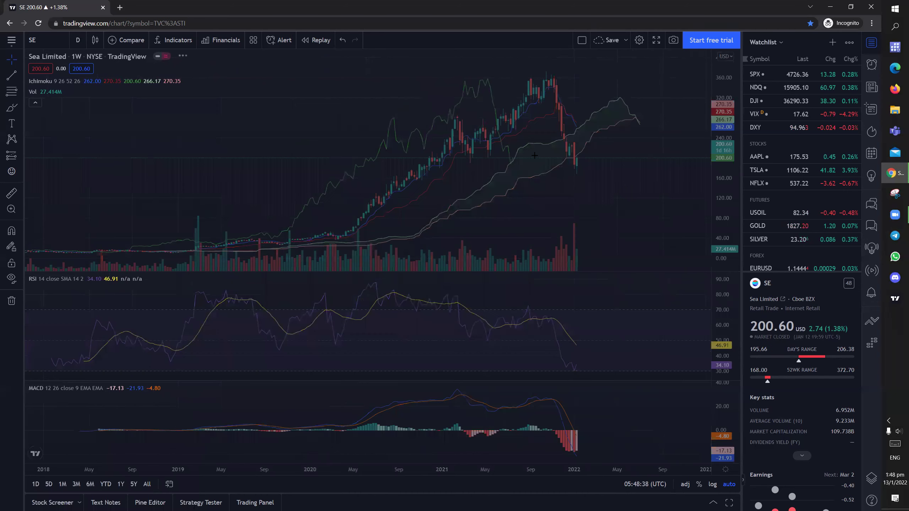
scroll(648, 235, "down", 3)
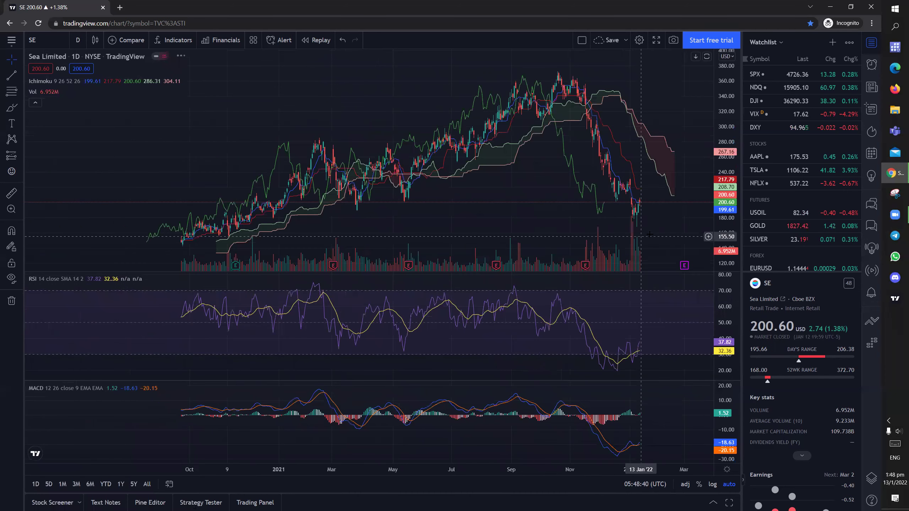
scroll(648, 235, "up", 5)
scroll(469, 254, "up", 2)
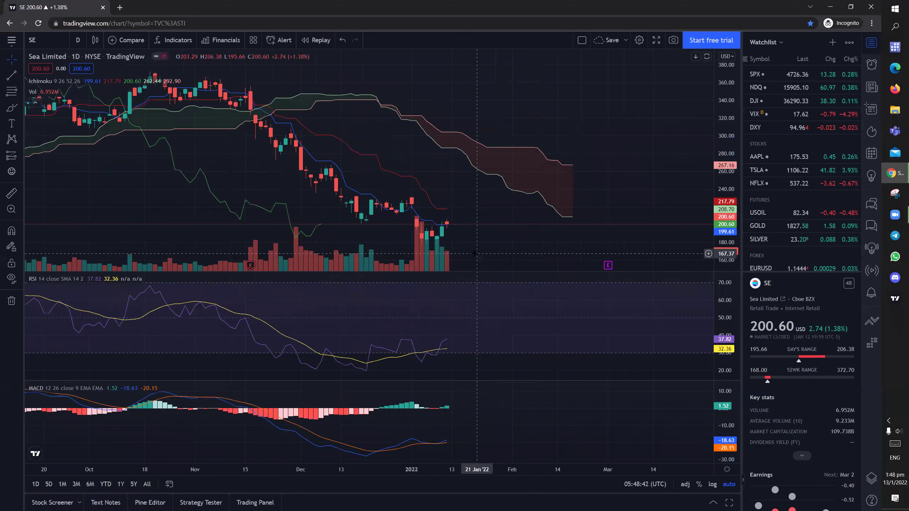
scroll(486, 248, "down", 3)
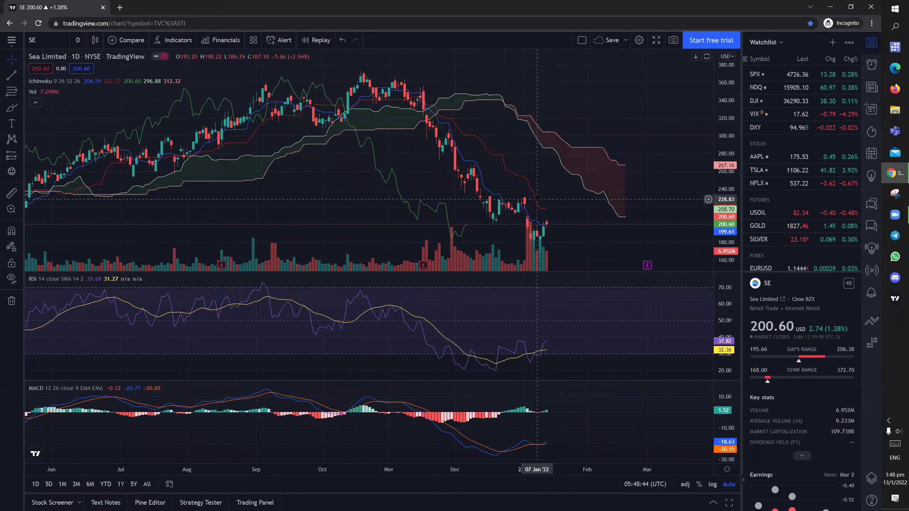
Step: Select the support line near 168 and pan the daily chart to review it
left_click(575, 254)
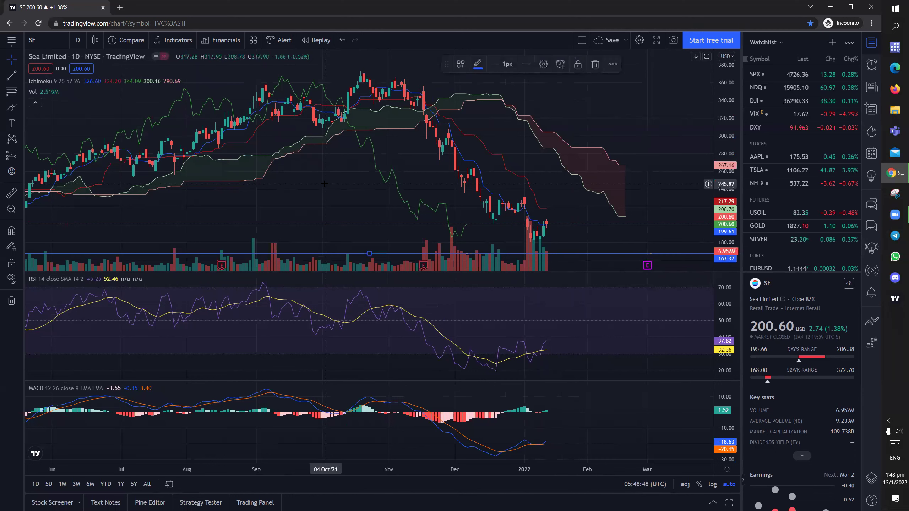
scroll(446, 158, "down", 2)
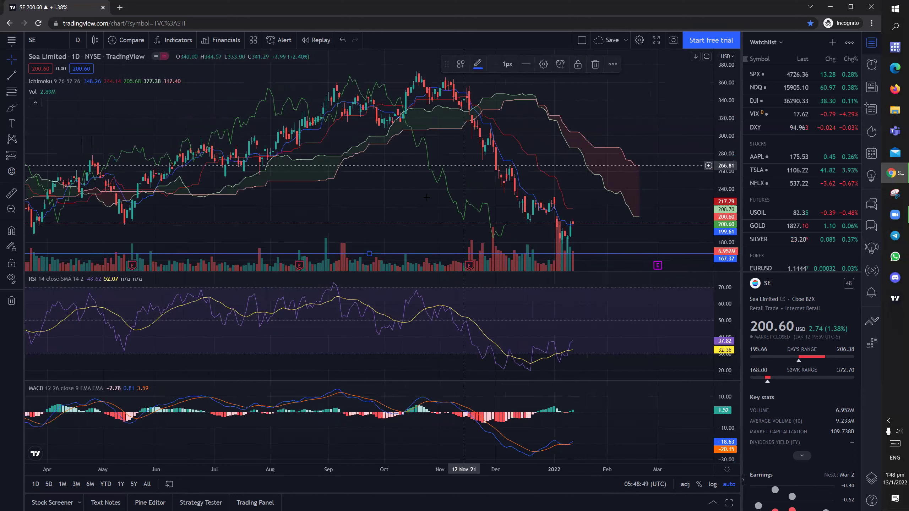
scroll(426, 197, "down", 3)
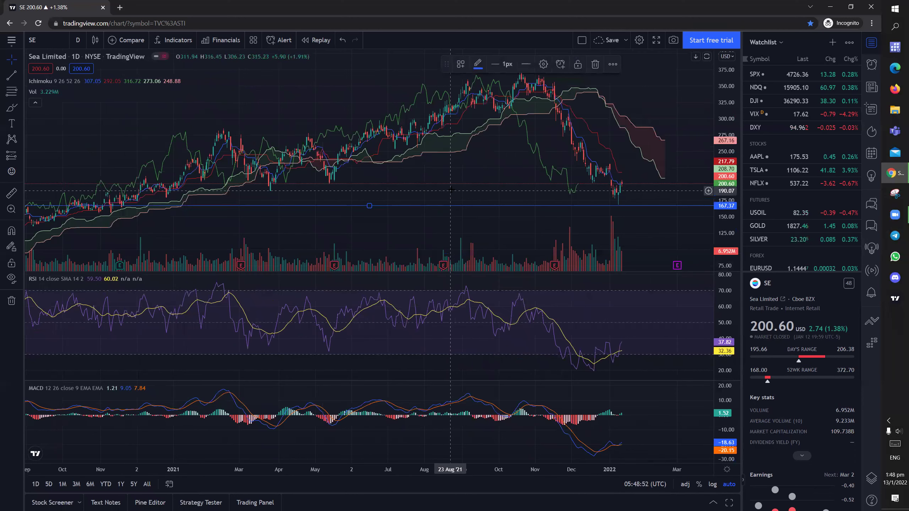
scroll(451, 190, "down", 1)
scroll(465, 176, "down", 2)
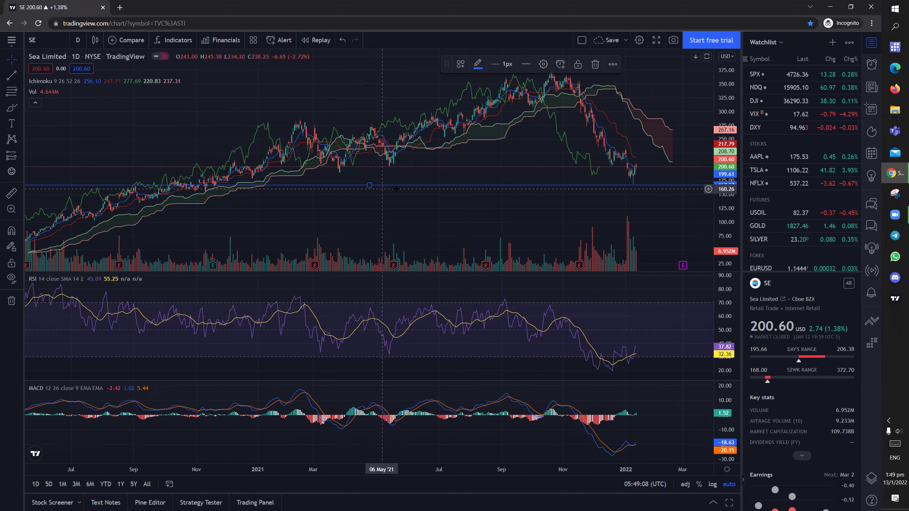
scroll(427, 202, "up", 3)
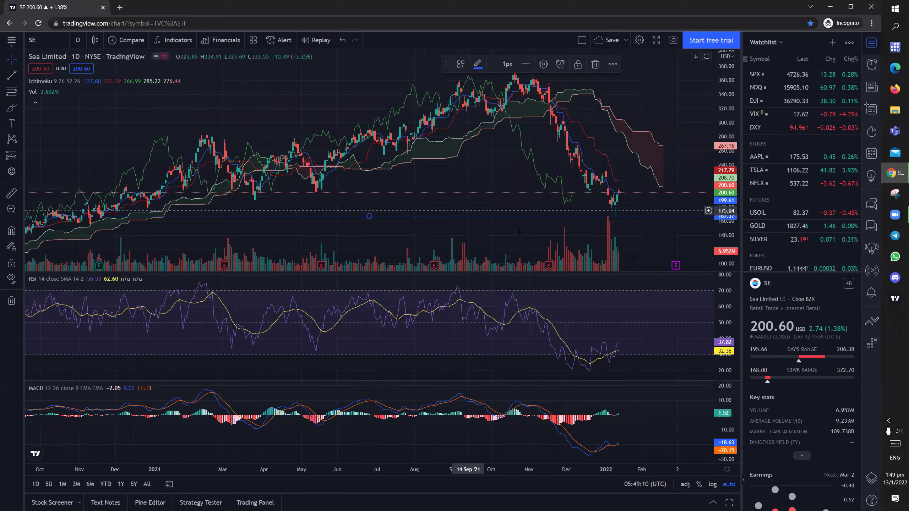
left_click_drag(408, 227, 297, 228)
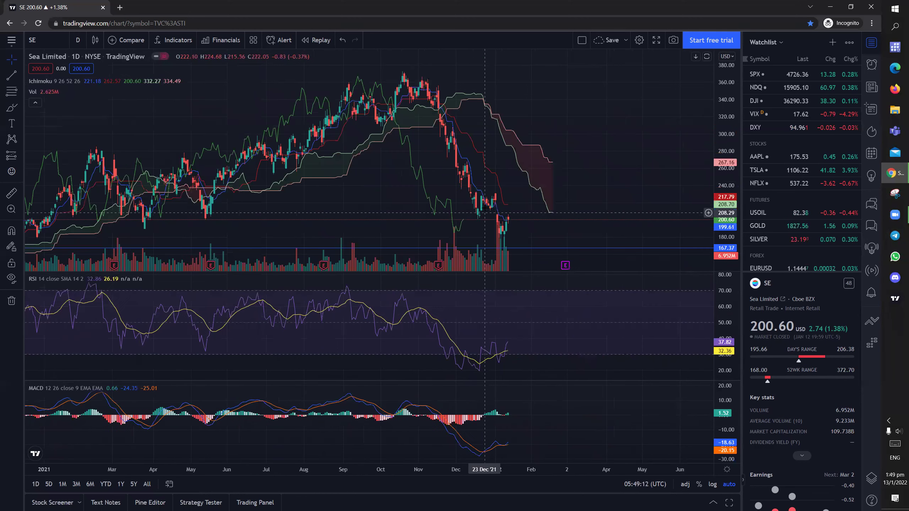
scroll(554, 201, "up", 3)
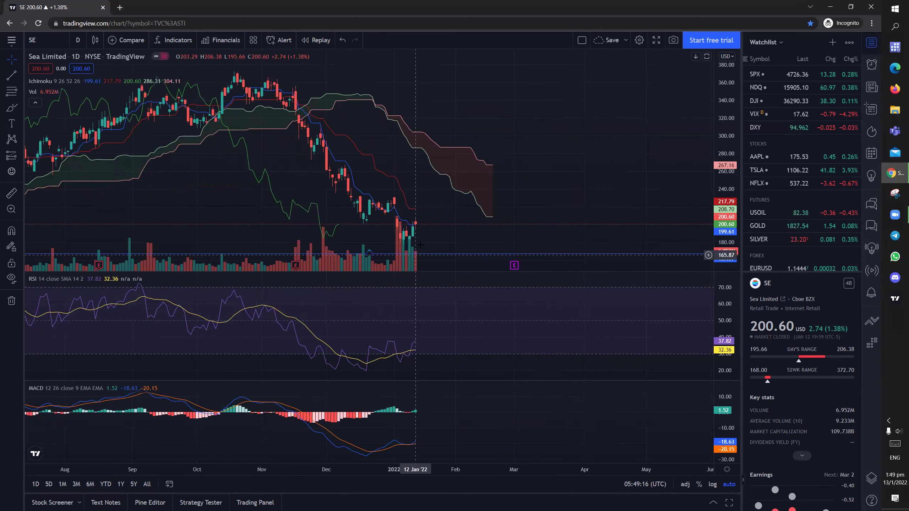
scroll(435, 239, "down", 1)
scroll(435, 239, "down", 1)
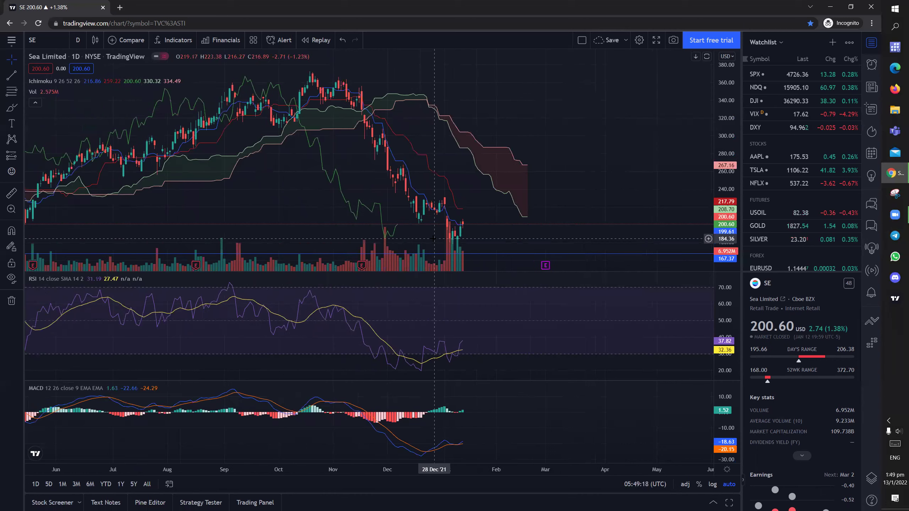
scroll(434, 239, "down", 2)
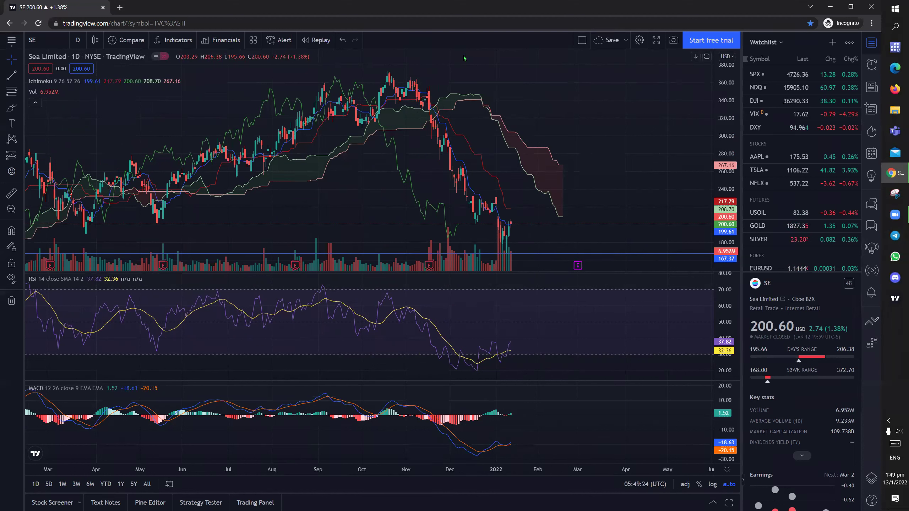
Step: Draw a Fibonacci retracement from the 373.74 peak to the 167.37 low, then deselect it
mouse_move(508, 437)
left_mouse_down()
mouse_move(530, 415)
mouse_move(524, 442)
mouse_move(531, 435)
left_mouse_up()
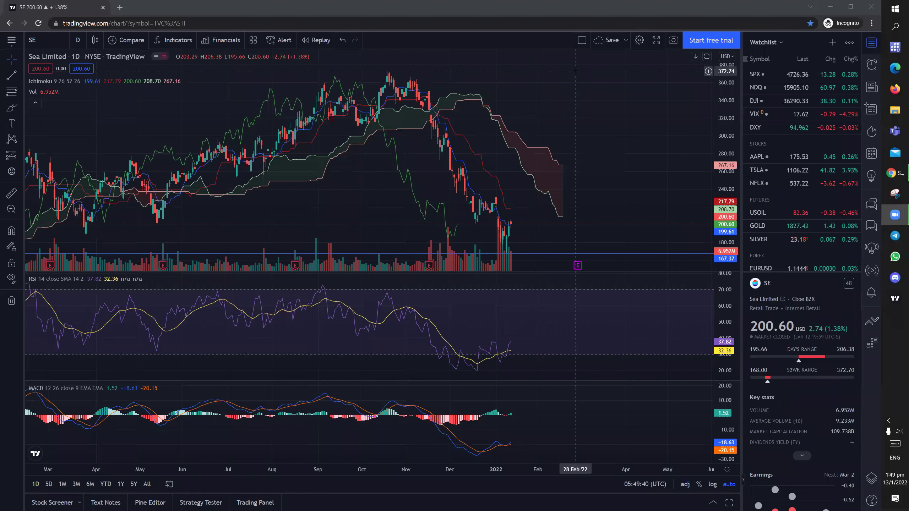
left_click(576, 71)
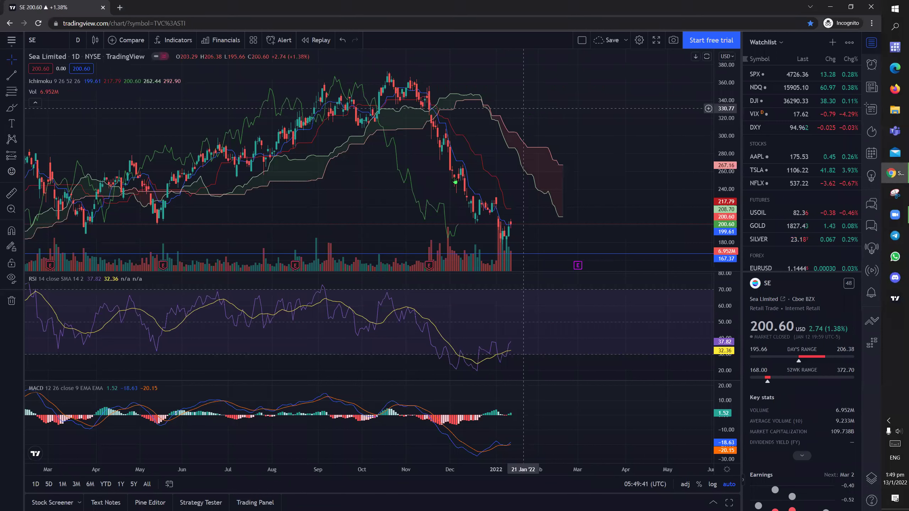
left_click(472, 70)
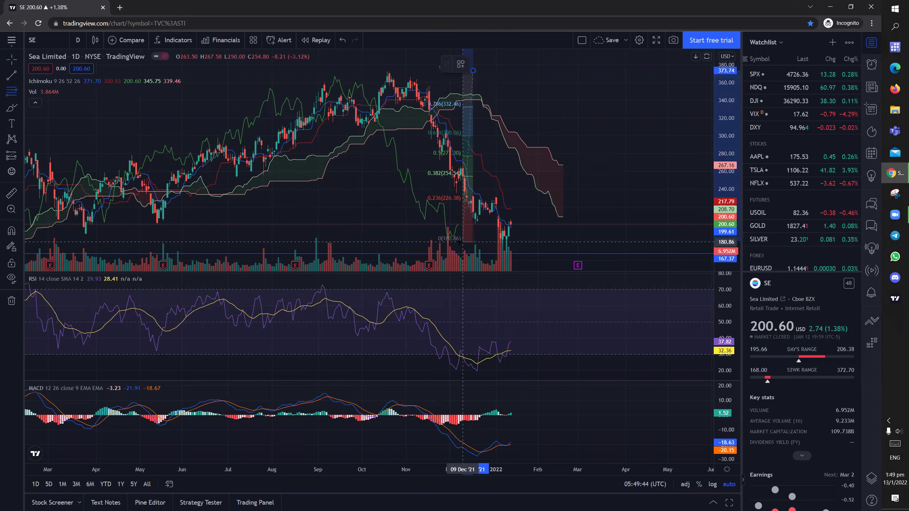
left_click(444, 254)
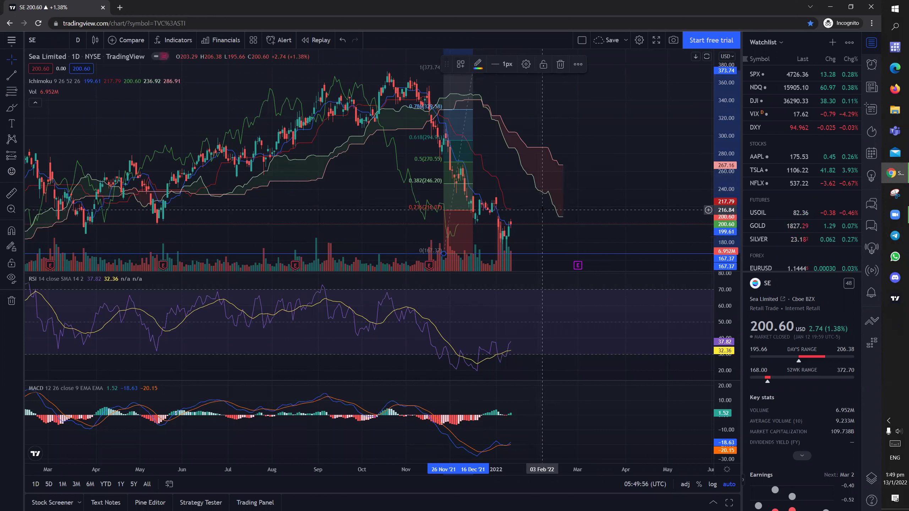
key("Escape")
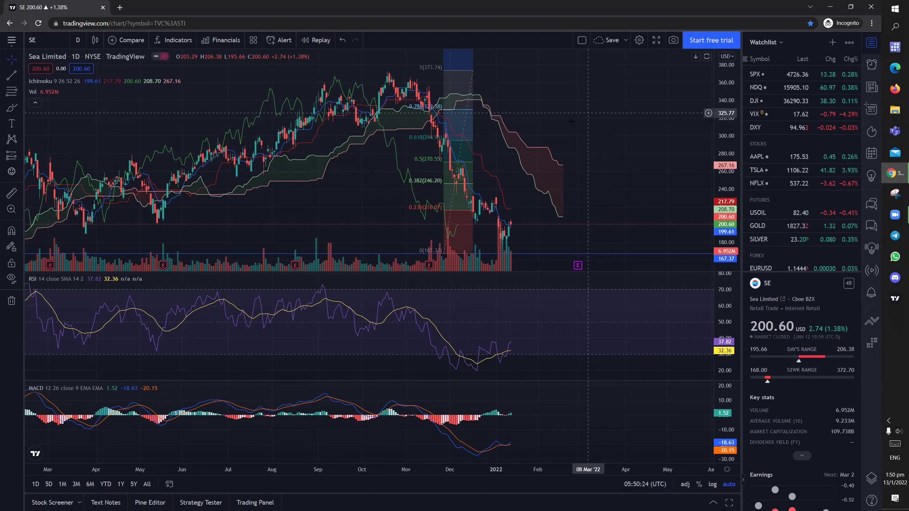
scroll(571, 118, "down", 1)
scroll(571, 117, "down", 3)
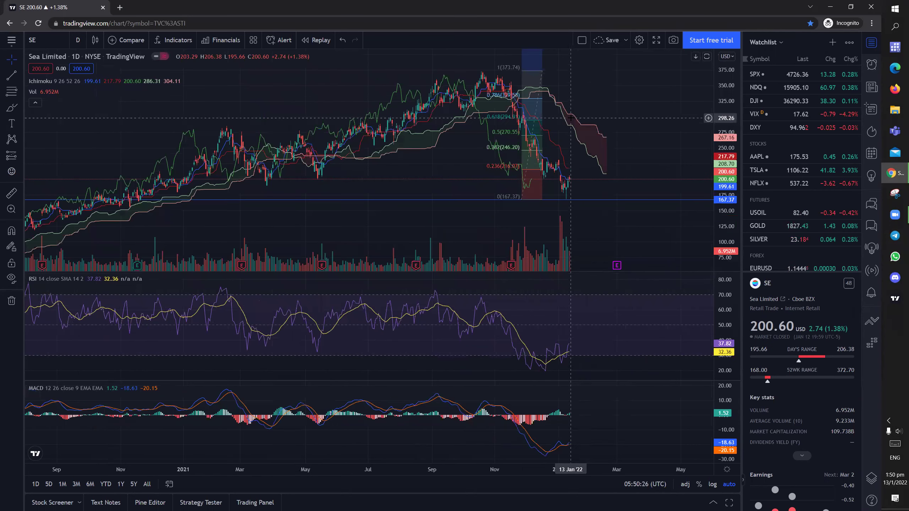
scroll(570, 118, "down", 3)
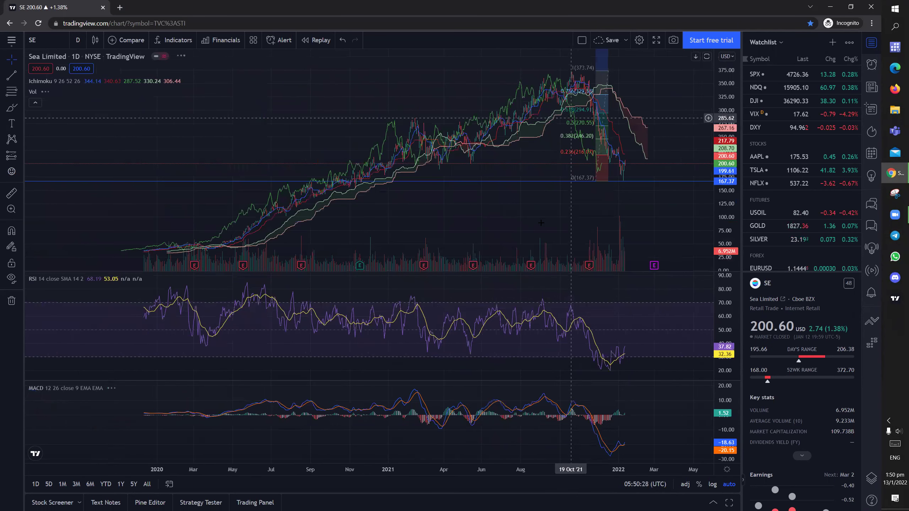